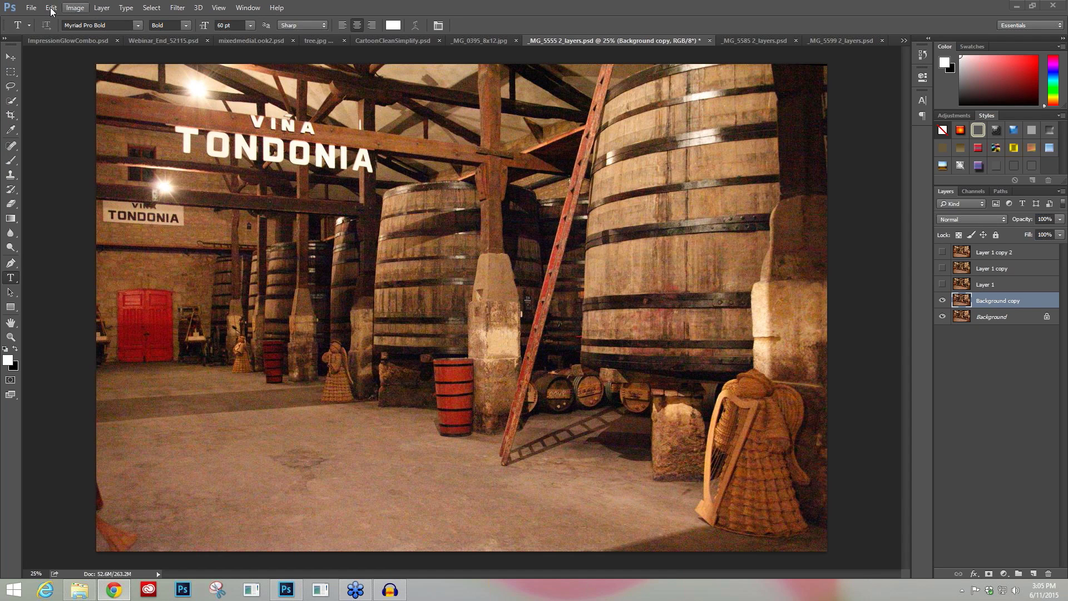
# - Check the photo's Camera Data in File Info (ISO 25600), then view the image at 100%
pyautogui.click(30, 8)
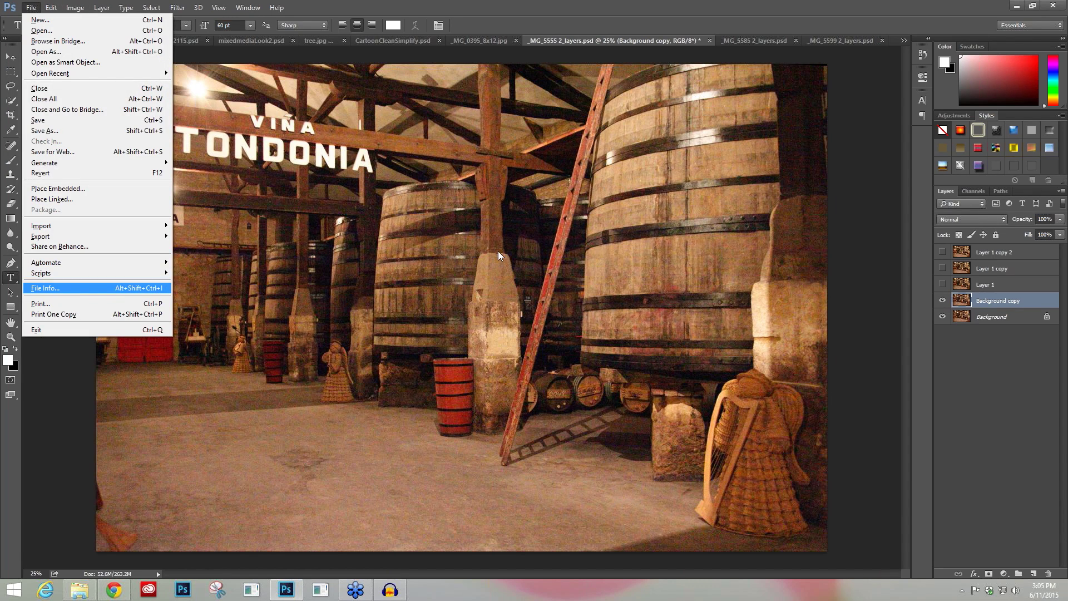
pyautogui.press('Return')
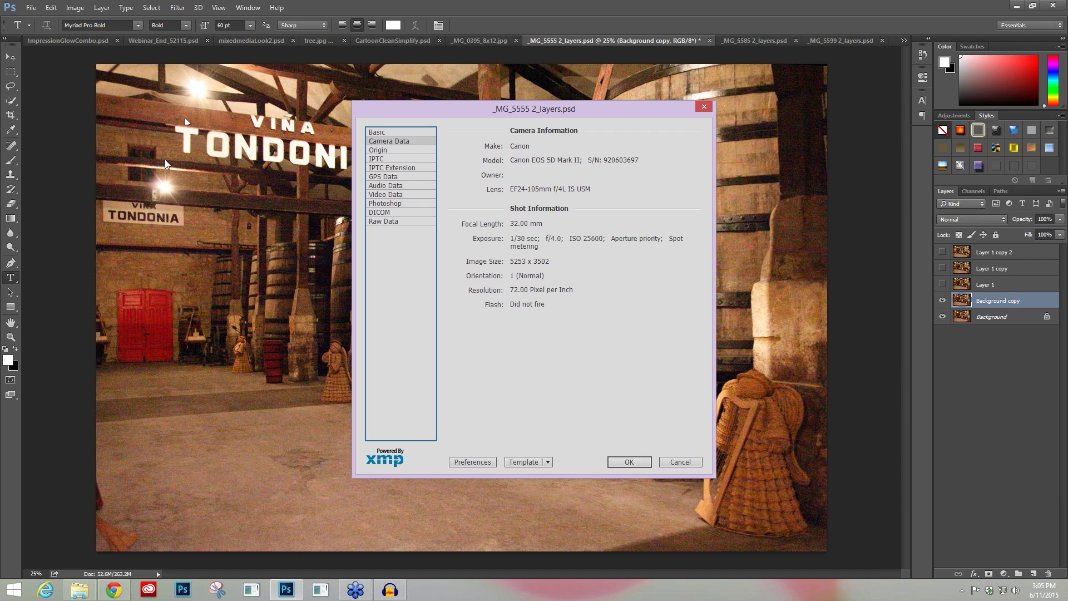
pyautogui.click(681, 464)
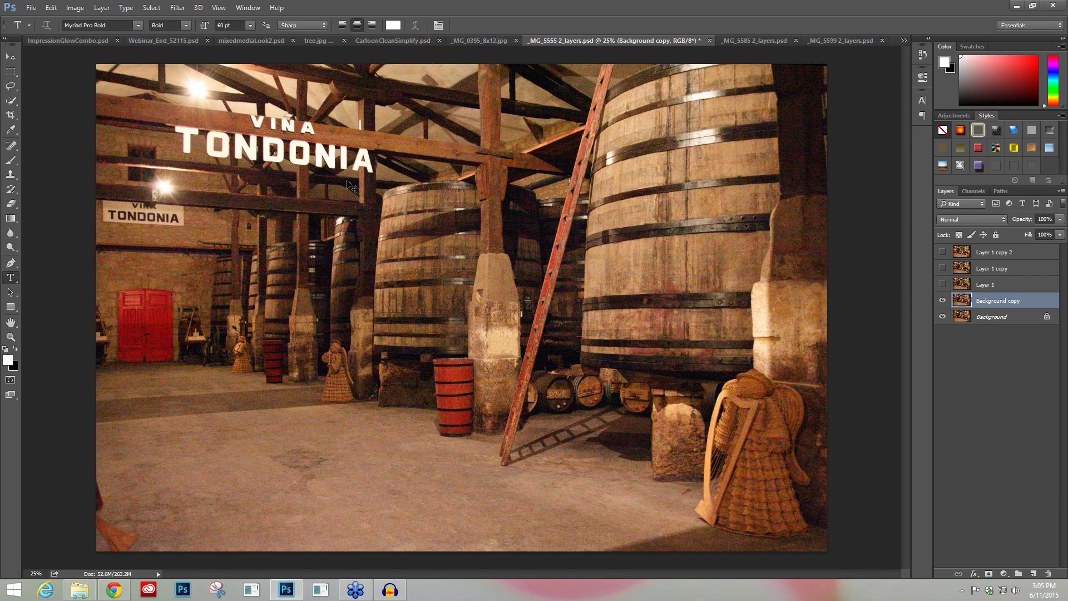
pyautogui.hotkey('ctrl', '1')
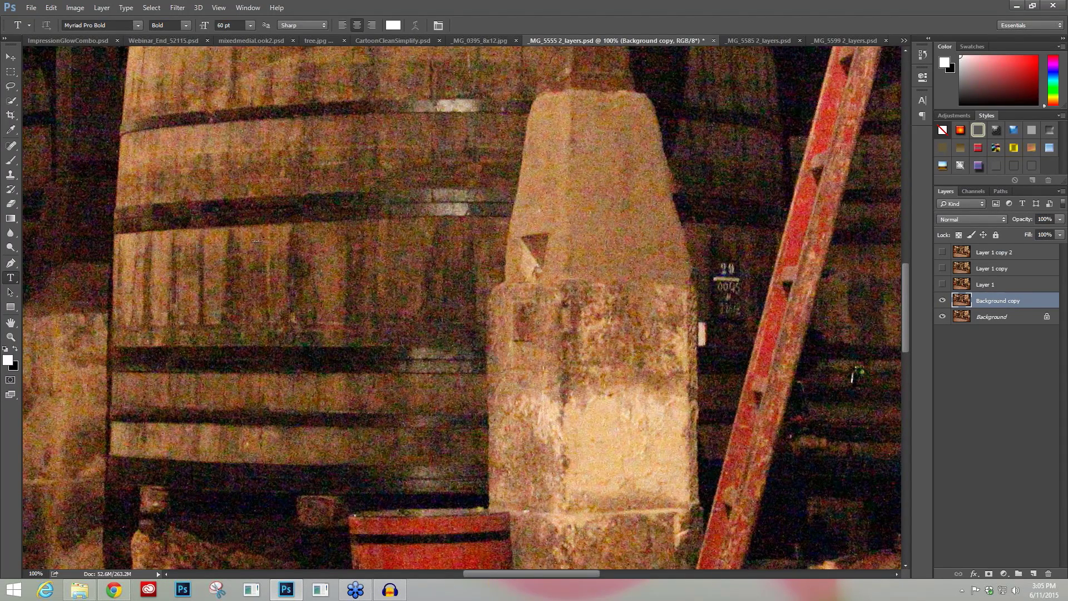
# - Run Filter > Topaz Labs > Topaz DeNoise 5 on the wine-cellar photo
pyautogui.click(179, 8)
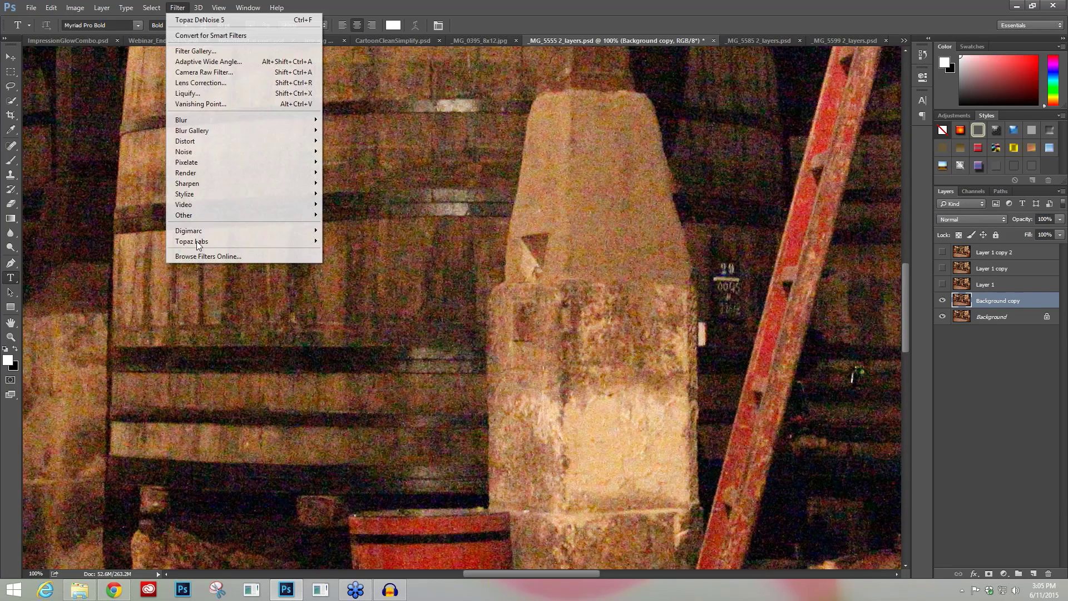
pyautogui.moveTo(199, 244)
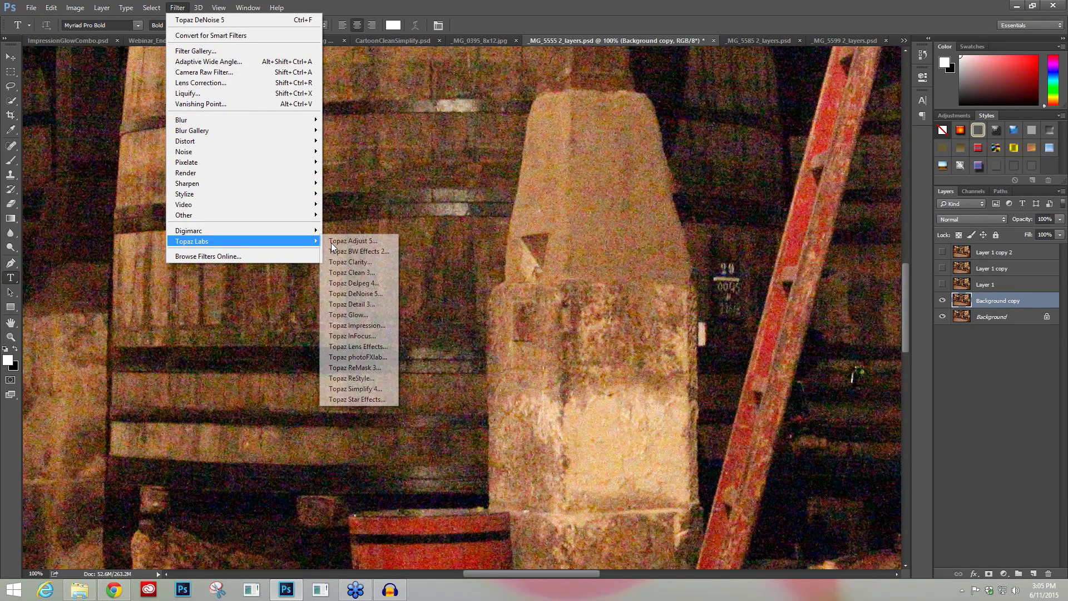
pyautogui.click(354, 289)
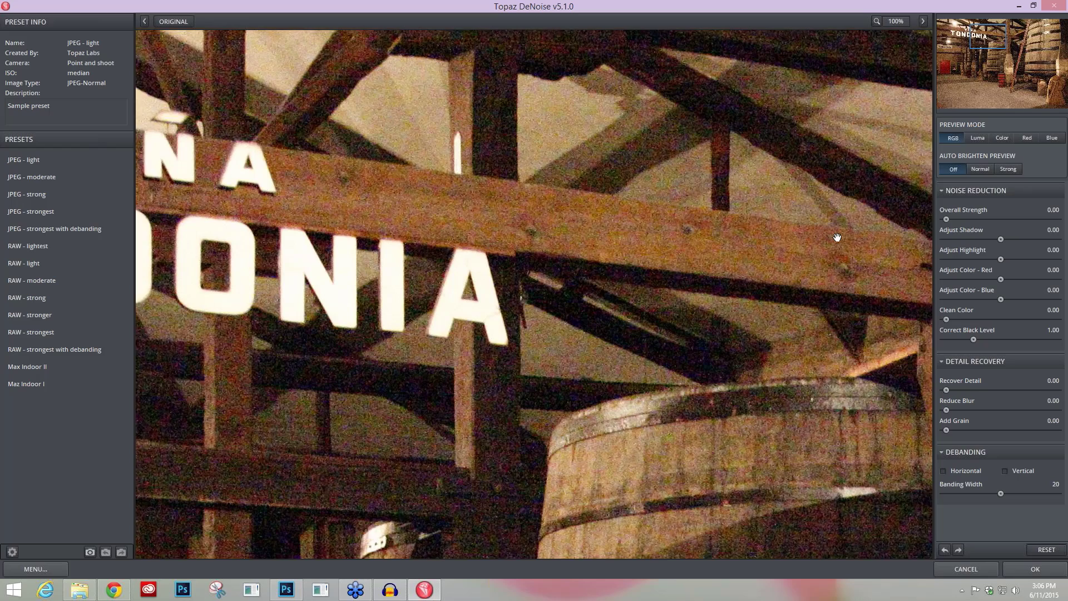
# - Pan the preview to the rafters and set Auto Brighten Preview to Normal, then Strong
pyautogui.moveTo(837, 238); pyautogui.dragTo(802, 249)
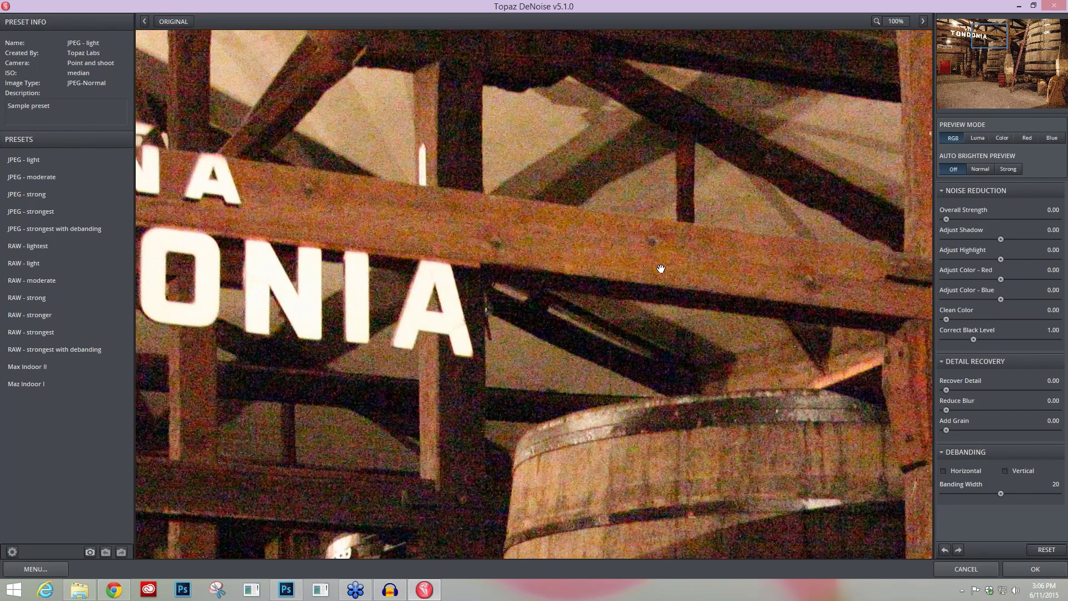
pyautogui.click(979, 169)
pyautogui.click(1006, 168)
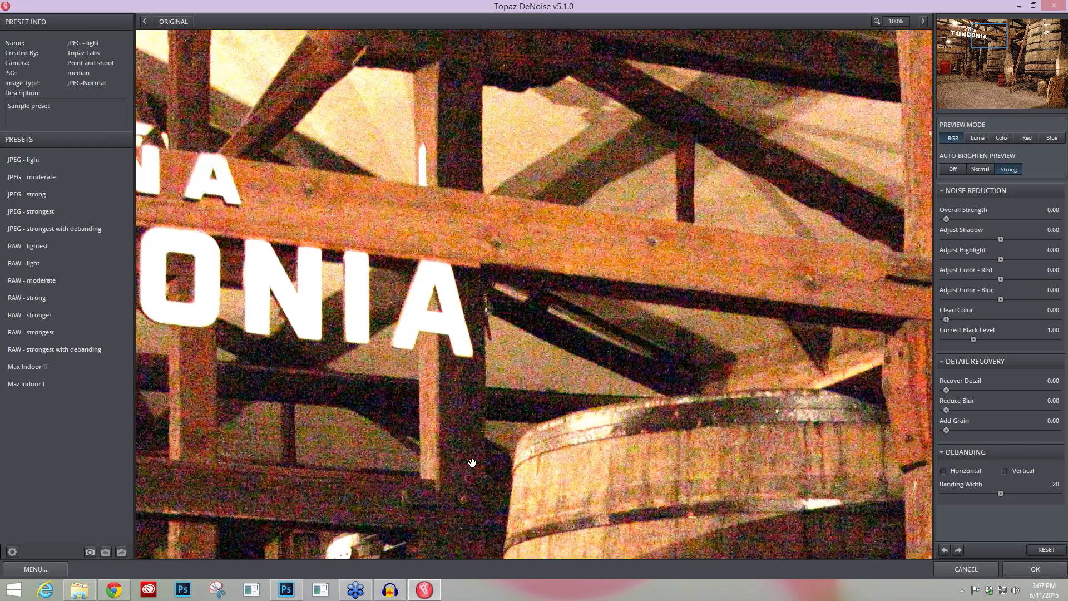
# - Collapse Noise Reduction and Detail Recovery, and enable Horizontal debanding
pyautogui.click(941, 192)
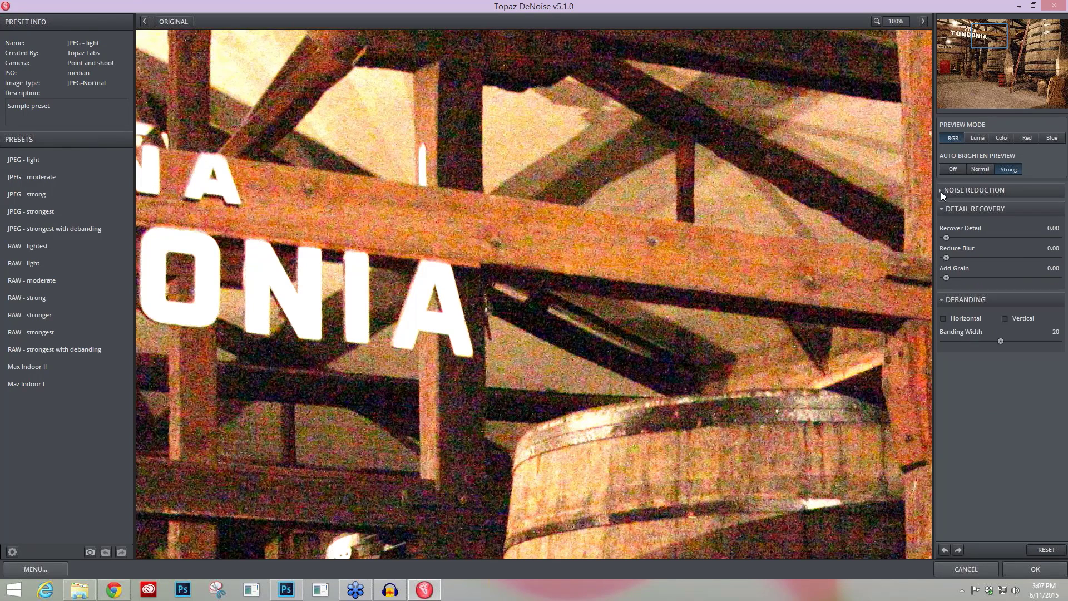
pyautogui.click(939, 208)
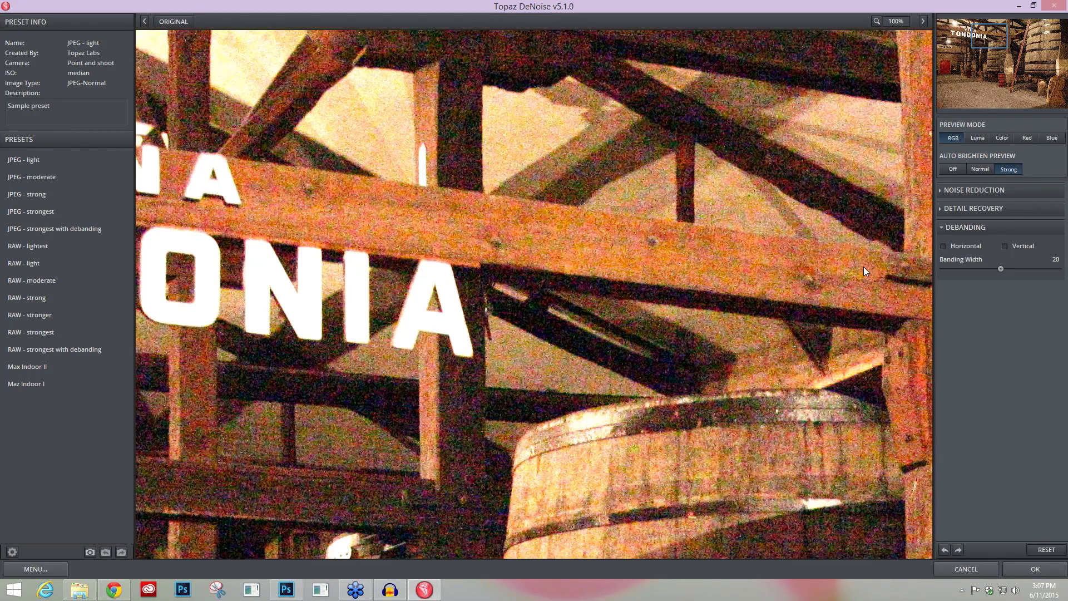
pyautogui.click(968, 247)
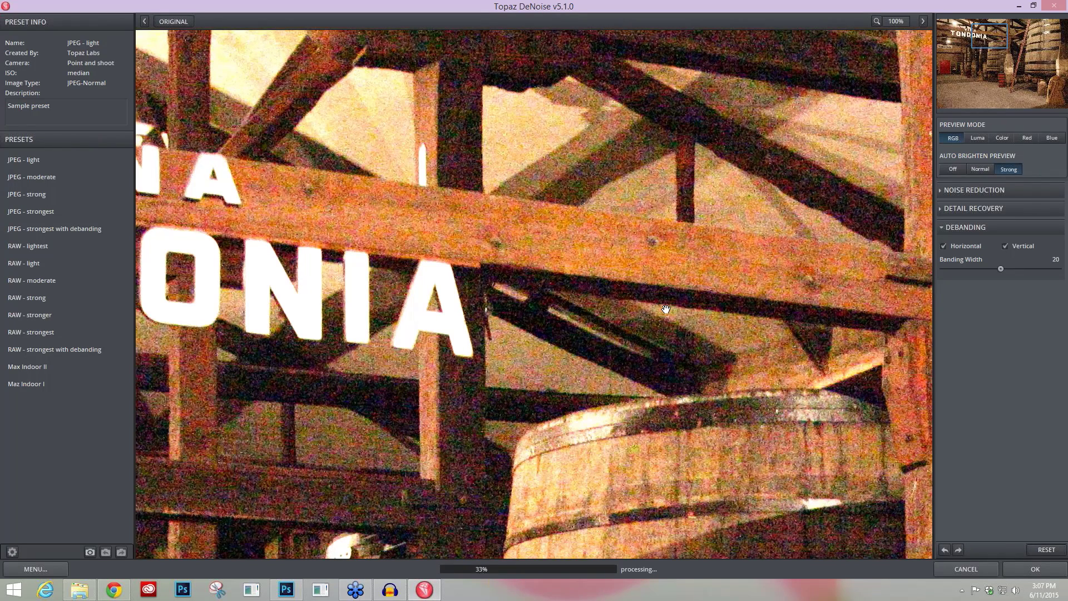
# - Compare the debanded preview with the original, then collapse the Debanding group
pyautogui.click(704, 341)
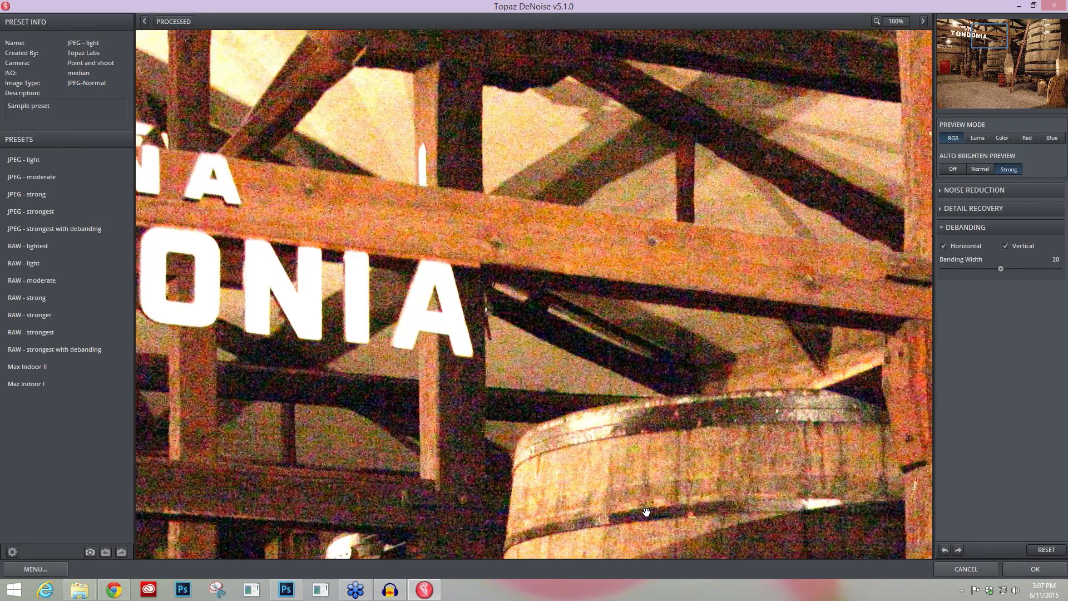
pyautogui.click(731, 511)
pyautogui.click(944, 228)
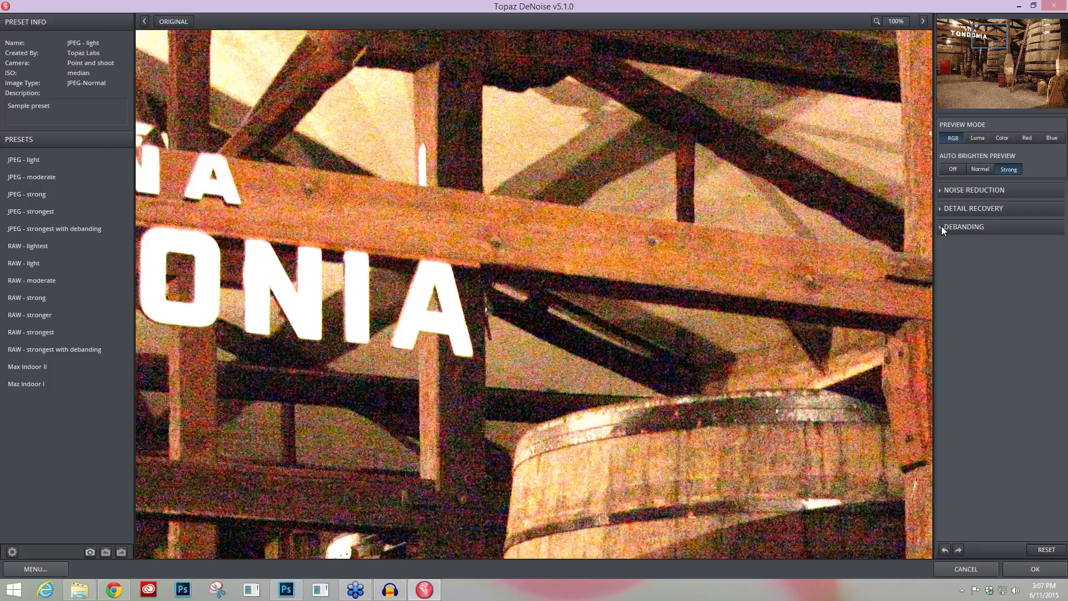
# - Switch Preview Mode to Luma after a brief RGB check, and expand the Noise Reduction settings
pyautogui.click(975, 138)
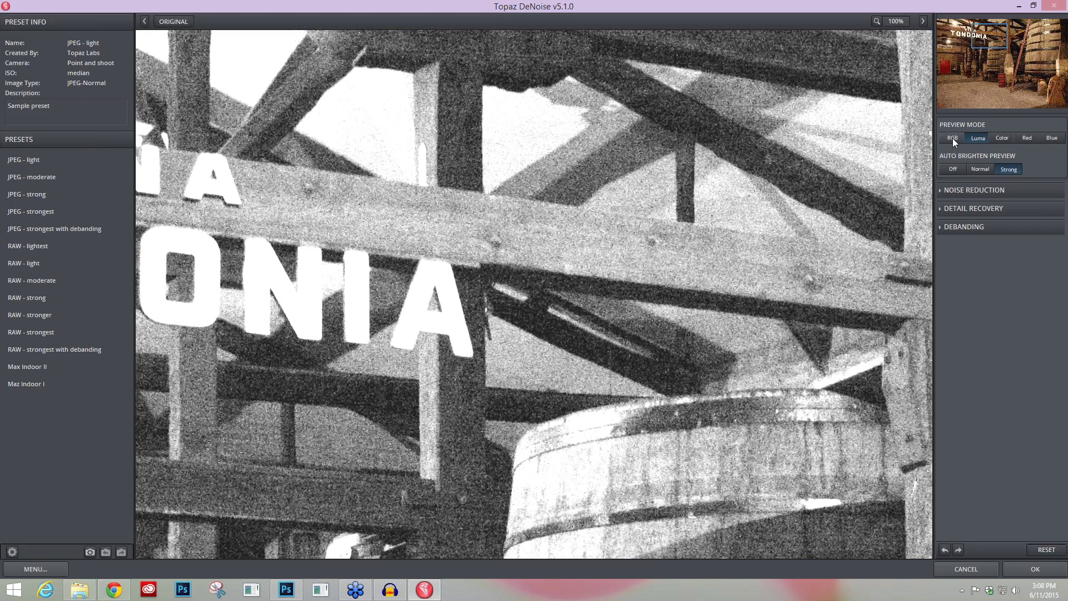
pyautogui.click(952, 138)
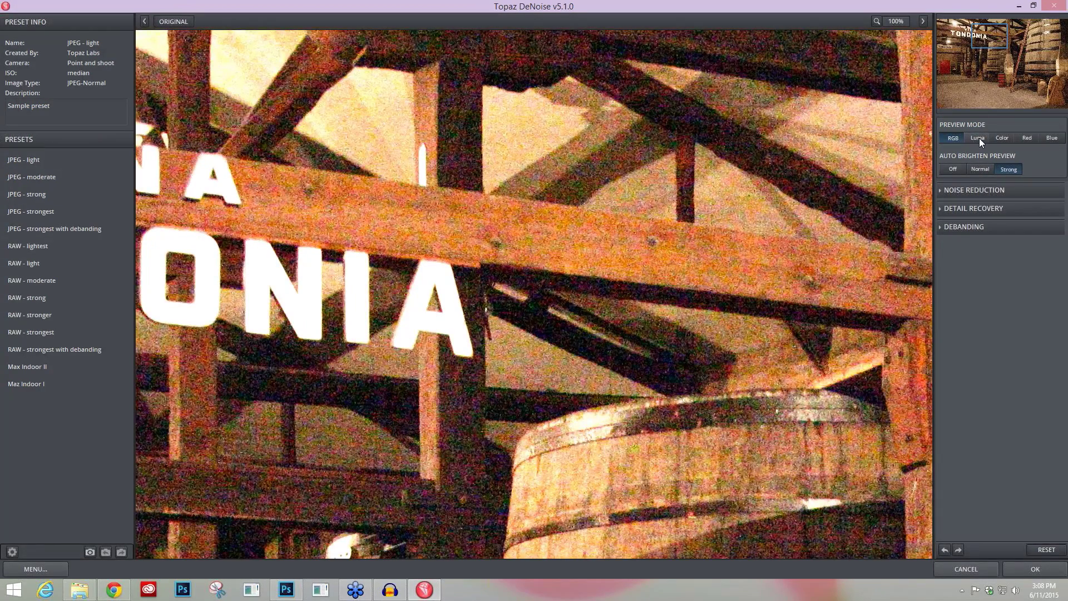
pyautogui.click(979, 138)
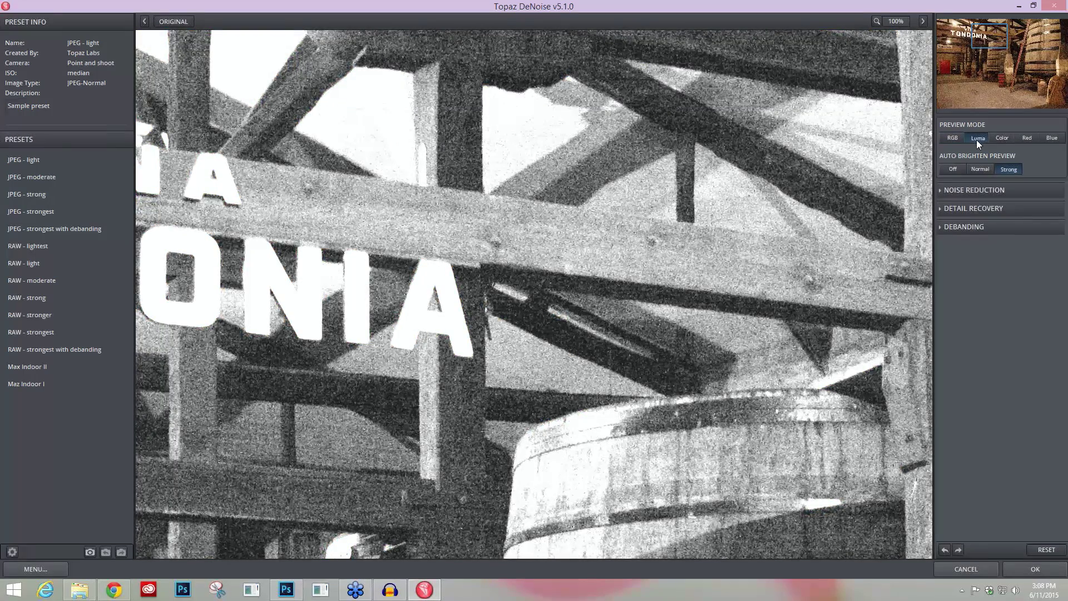
pyautogui.click(940, 190)
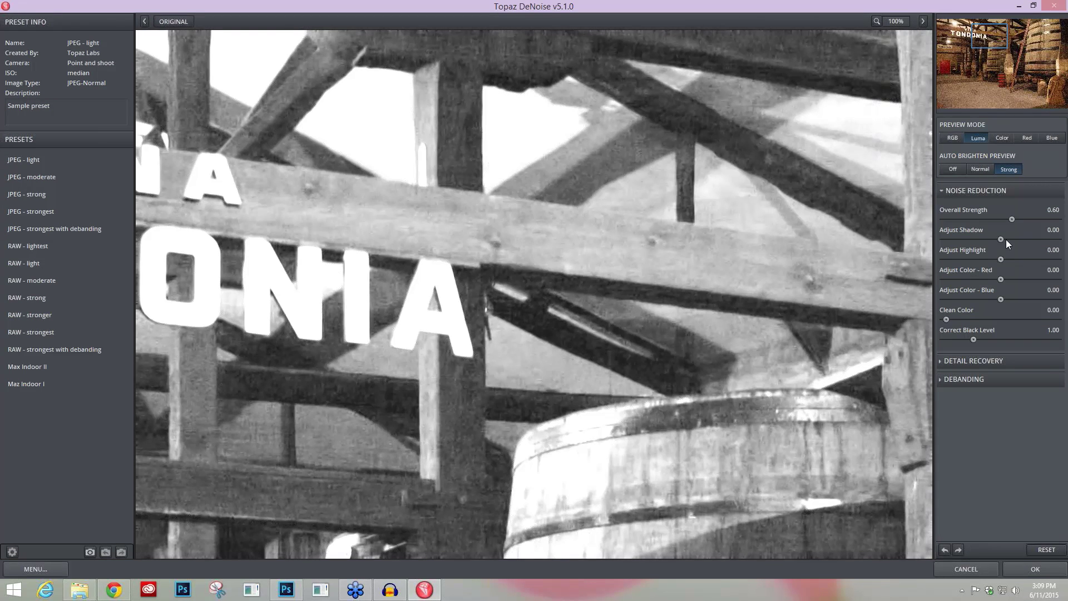
# - Set Adjust Shadow to 0.38 and Adjust Highlight to -0.65
pyautogui.click(1012, 239)
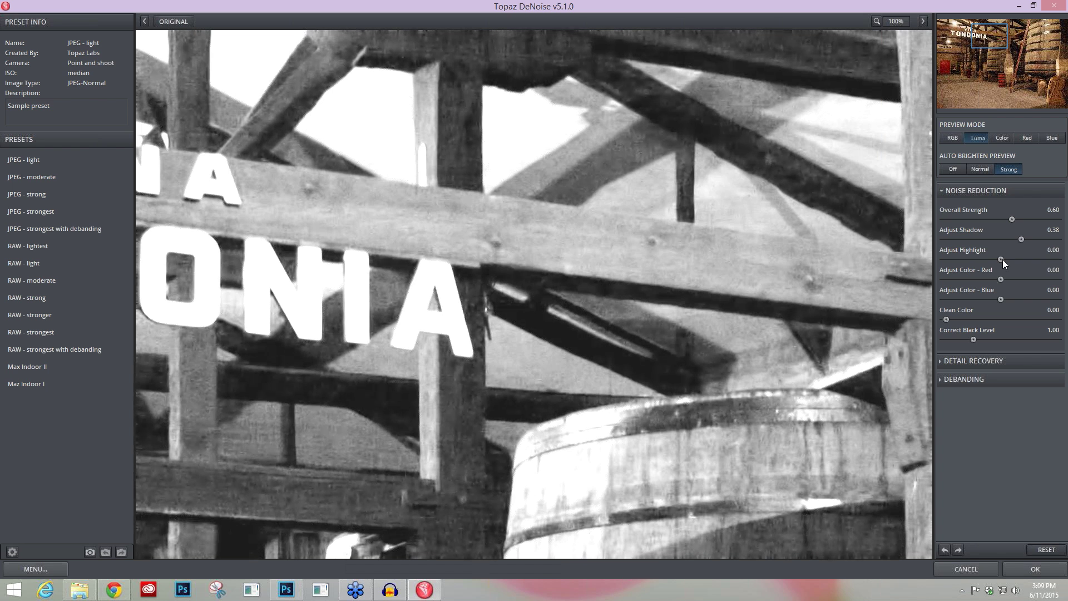
pyautogui.moveTo(1001, 259); pyautogui.dragTo(968, 260)
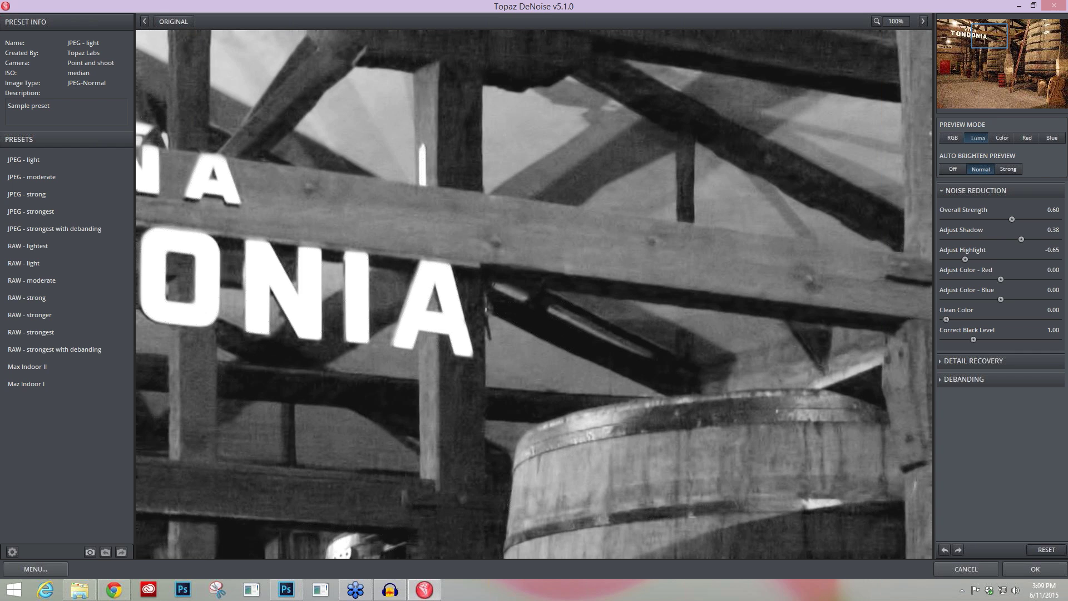
# - Preview the Red channel and raise Adjust Color - Red to 0.72, briefly comparing with the original
pyautogui.click(1029, 139)
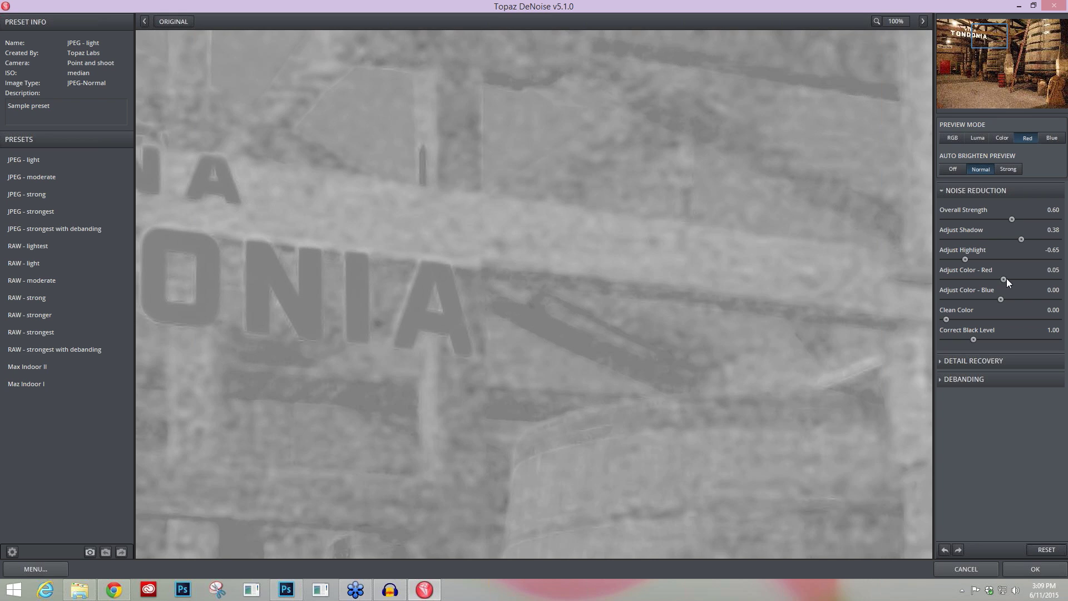
pyautogui.moveTo(1006, 280); pyautogui.dragTo(1010, 282)
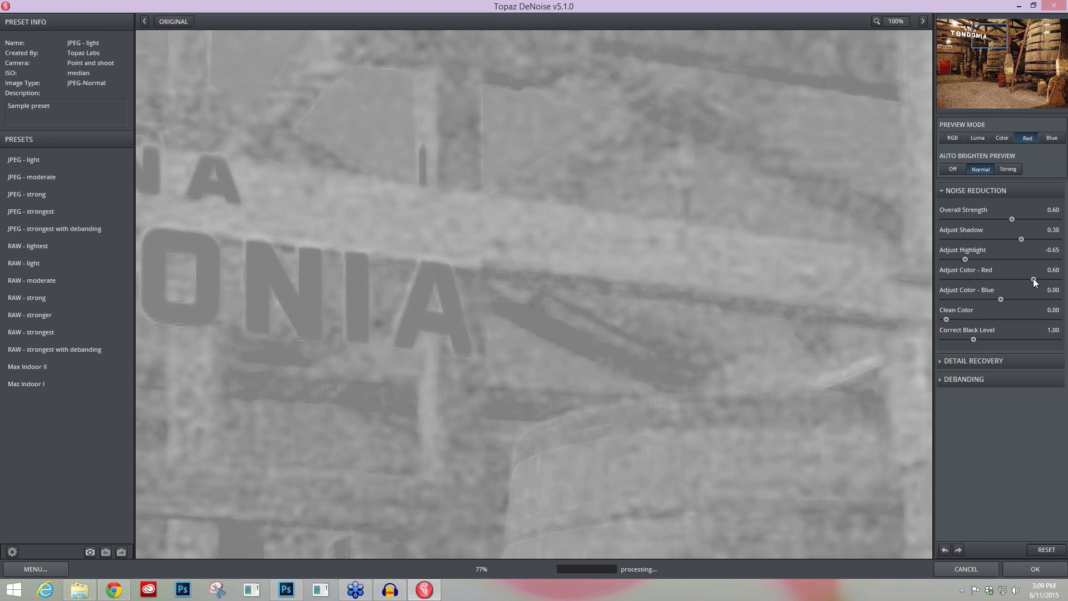
pyautogui.moveTo(1033, 278); pyautogui.dragTo(1040, 276)
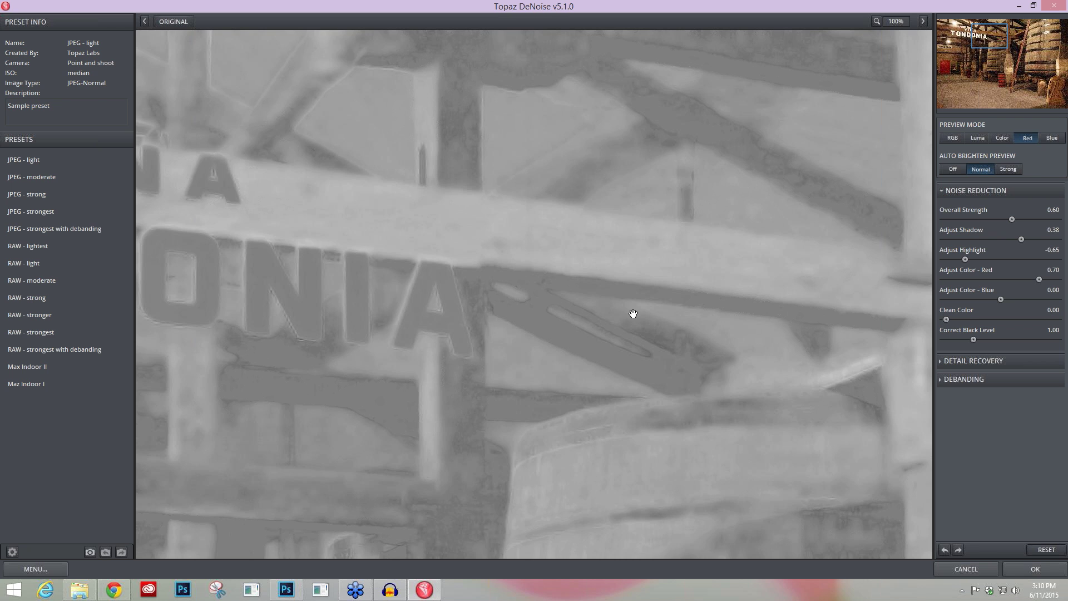
pyautogui.moveTo(633, 313); pyautogui.dragTo(517, 273)
pyautogui.click(1039, 279)
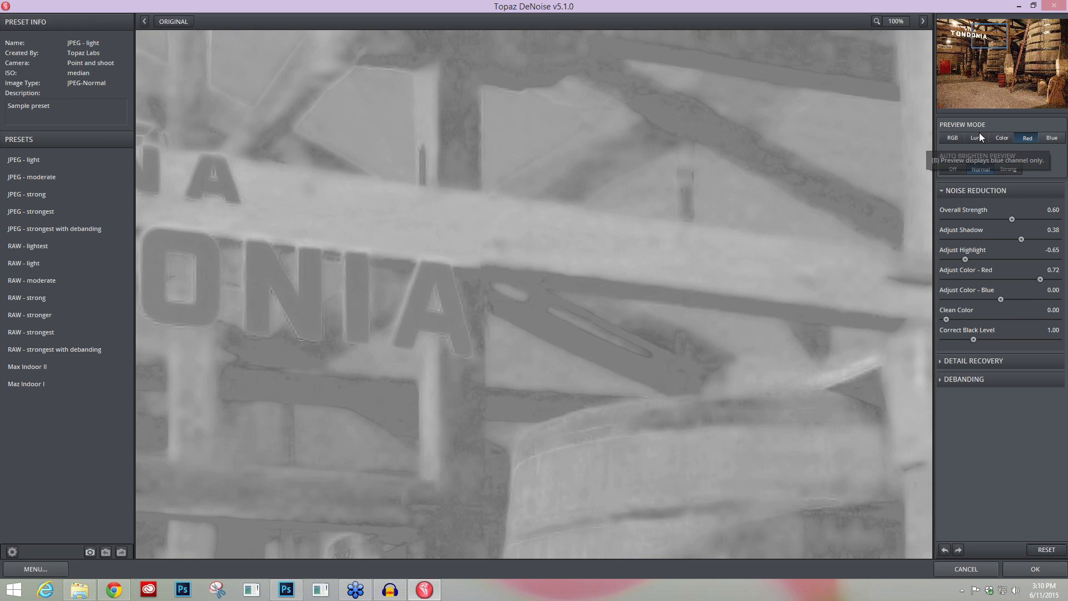
# - Raise Adjust Color - Blue to 0.95 and switch Preview Mode to Color
pyautogui.moveTo(1000, 299); pyautogui.dragTo(1014, 301)
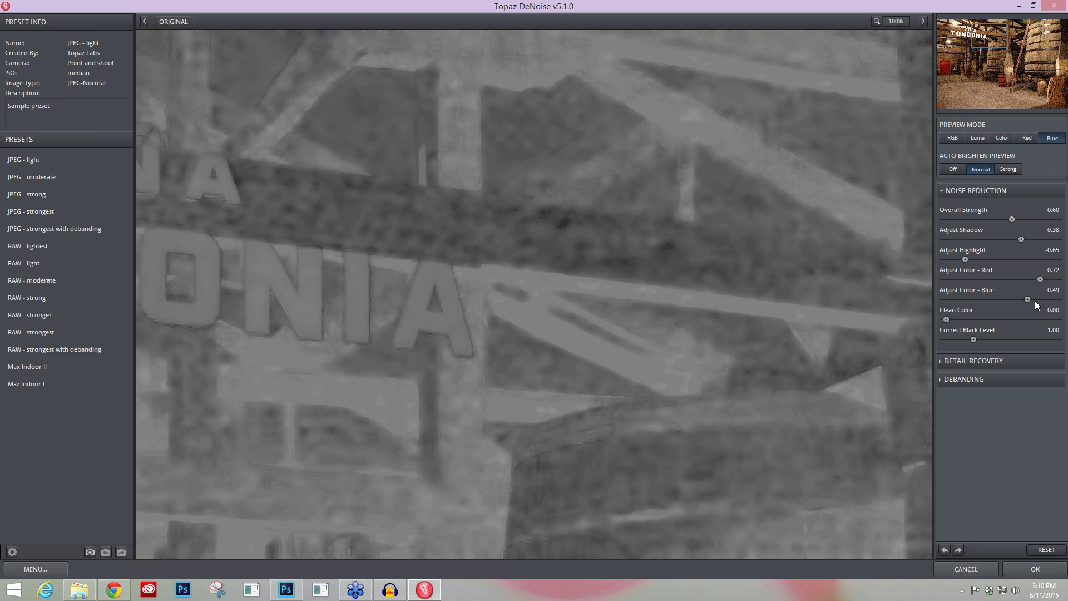
pyautogui.click(1039, 300)
pyautogui.moveTo(1039, 301); pyautogui.dragTo(1052, 301)
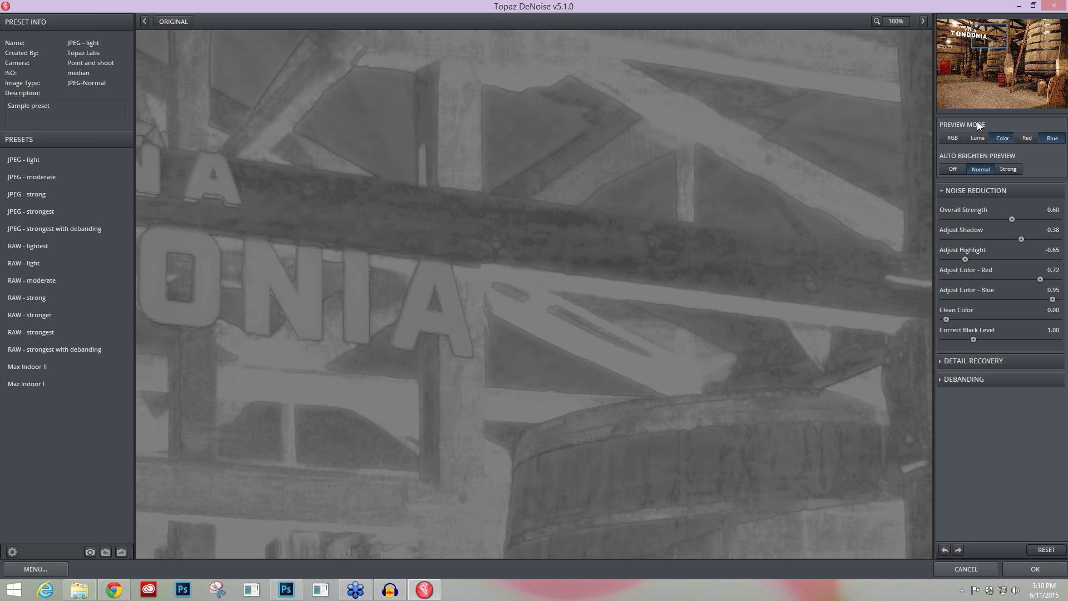
pyautogui.click(991, 140)
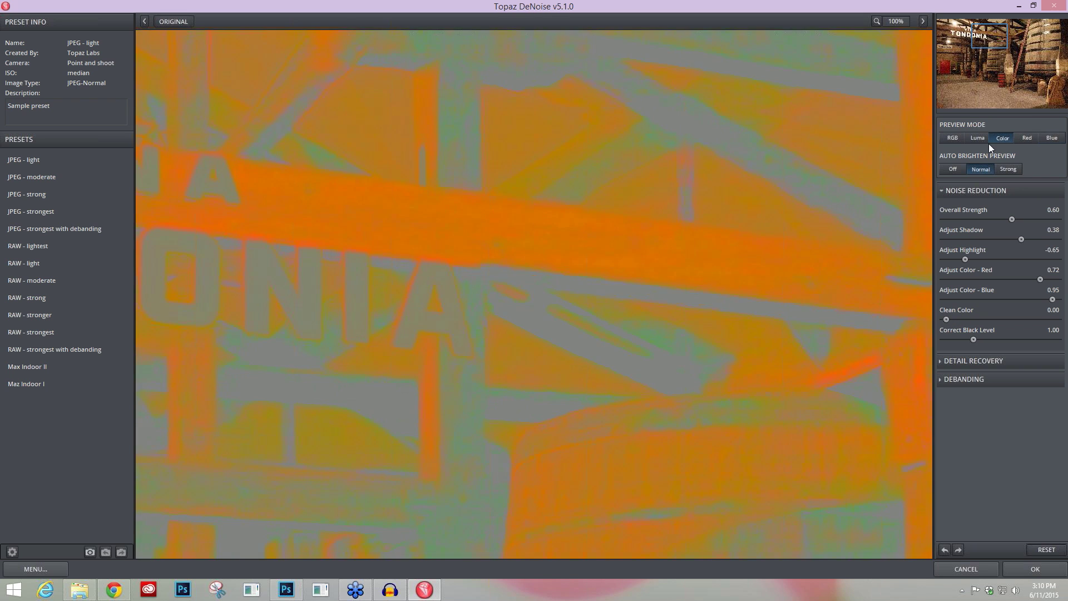
# - Set the Color preview's Auto Brighten to Strong and toggle the Original/Processed view
pyautogui.click(1009, 168)
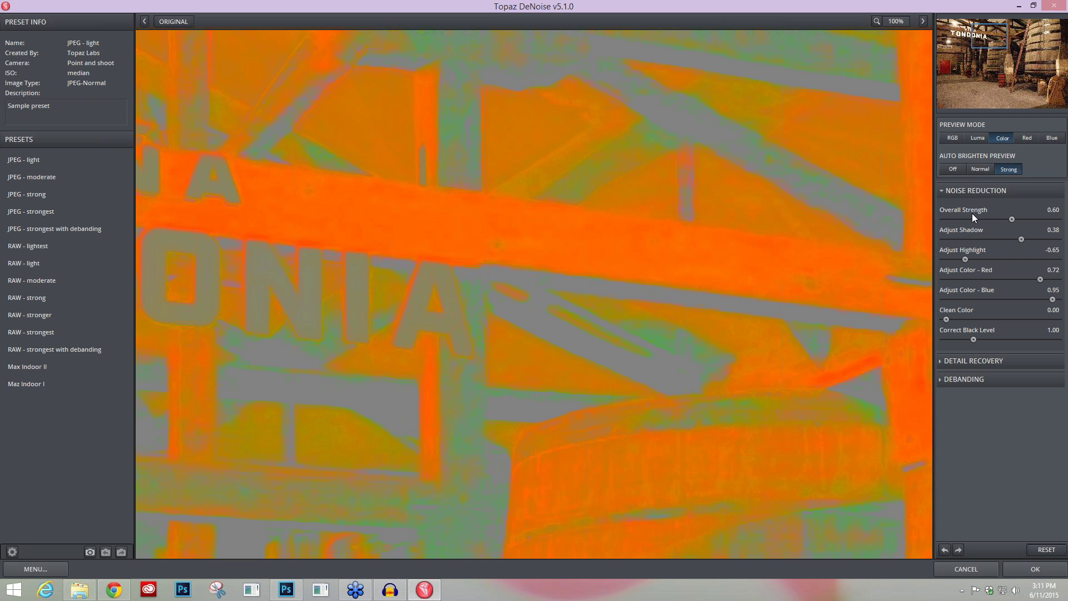
pyautogui.click(684, 305)
# - Compare processed and original previews, then set Clean Color to 0.40
pyautogui.click(645, 174)
pyautogui.click(990, 319)
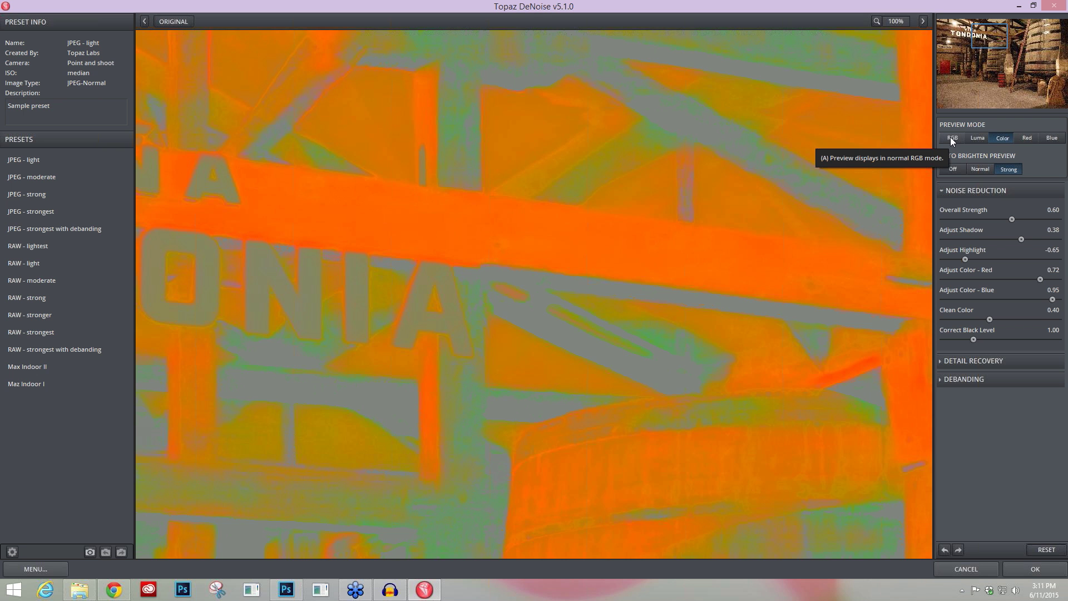
# - Switch the preview to unbrightened full RGB colour and lower Correct Black Level to 0.22
pyautogui.click(952, 139)
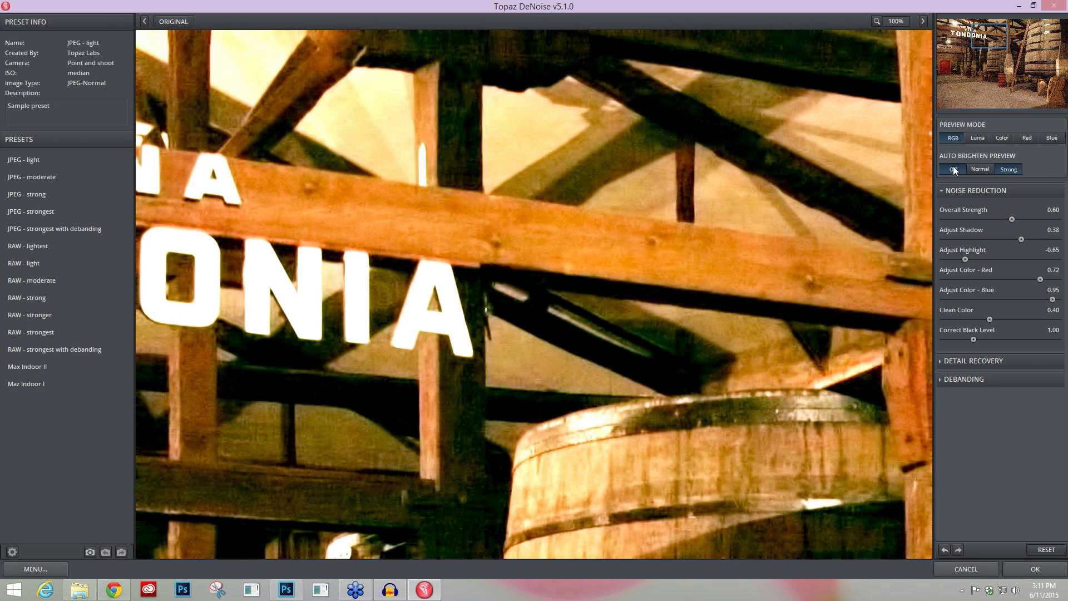
pyautogui.click(953, 169)
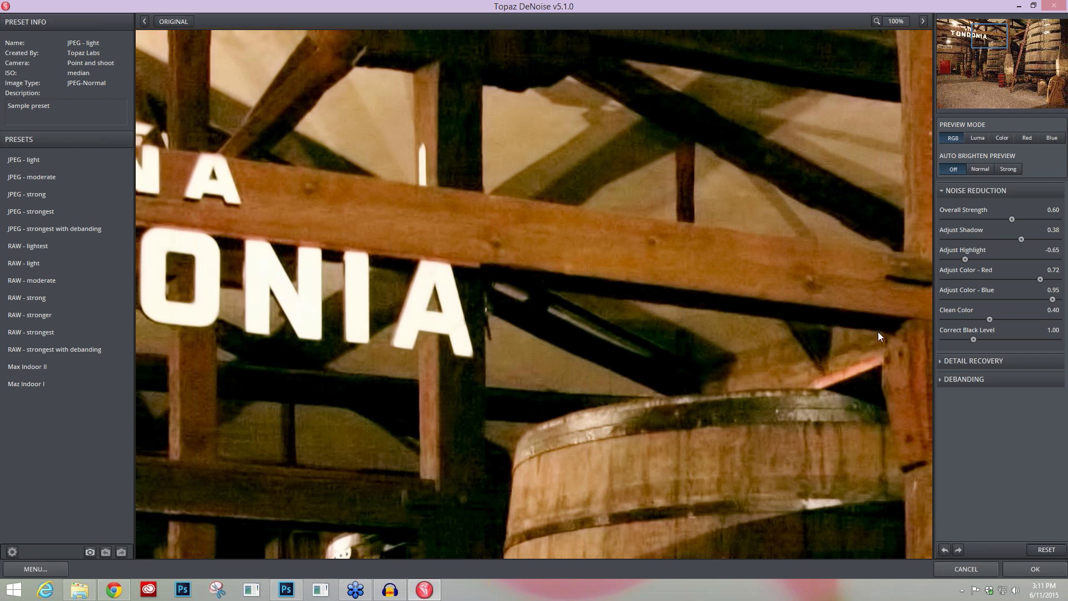
pyautogui.moveTo(973, 340); pyautogui.dragTo(929, 346)
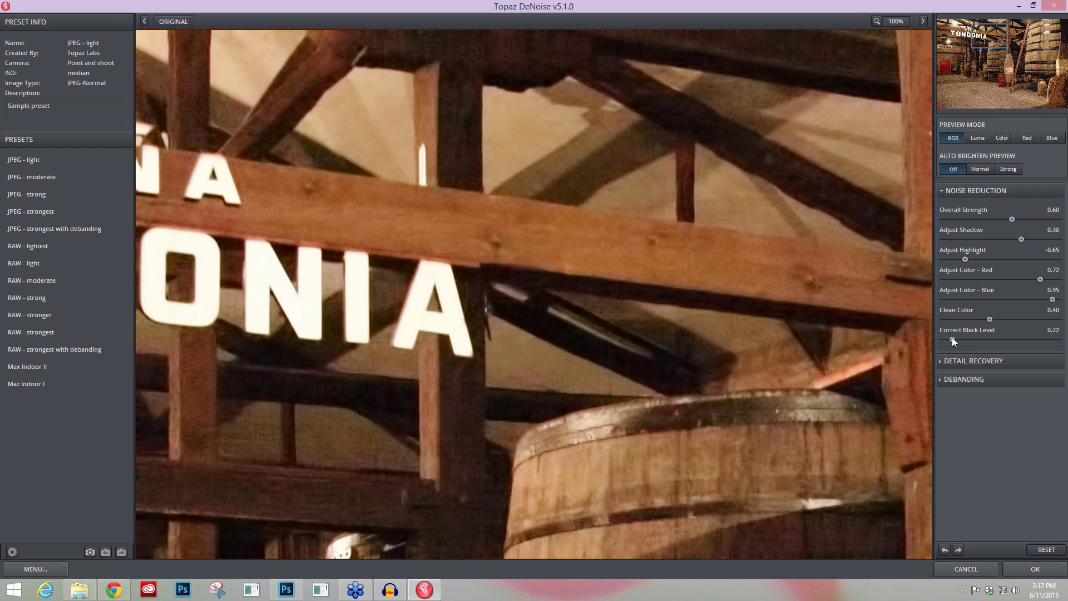
pyautogui.click(952, 340)
pyautogui.click(942, 191)
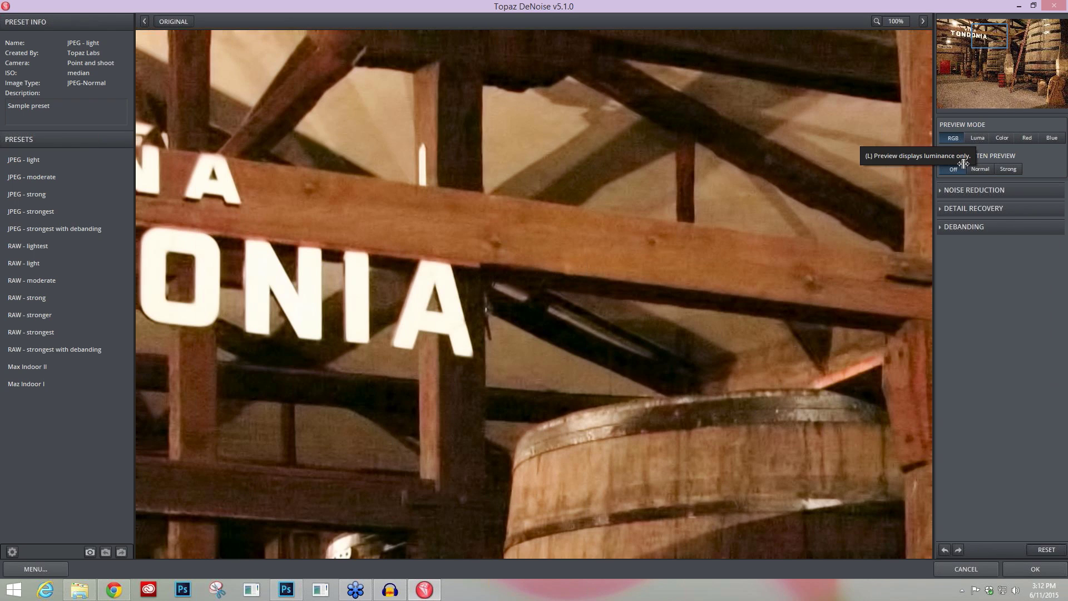
# - Raise Recover Detail to 0.31 and compare the processed preview against the original
pyautogui.click(939, 209)
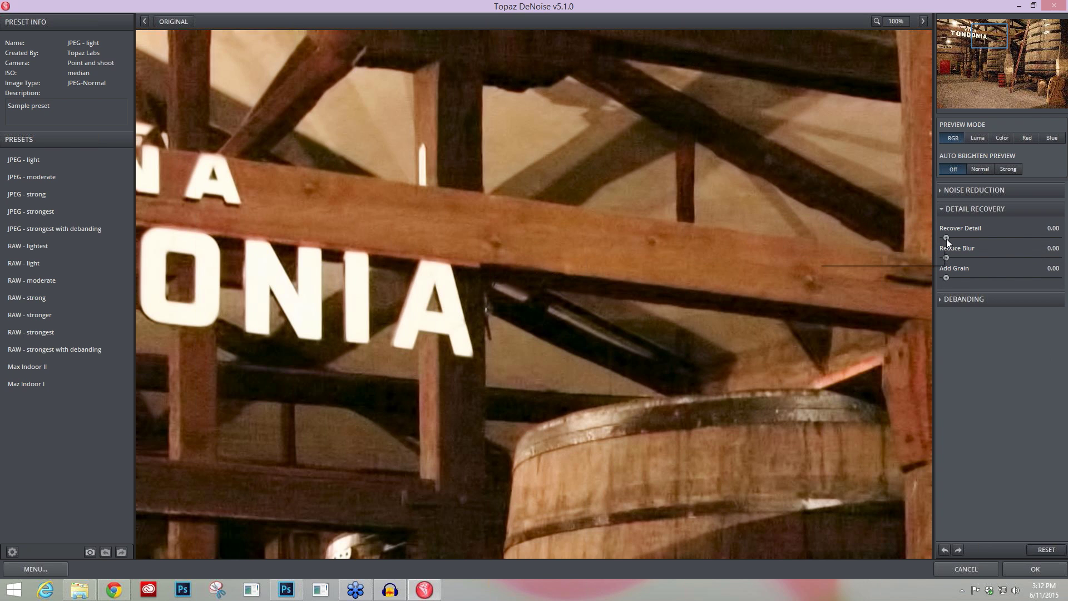
pyautogui.moveTo(946, 237); pyautogui.dragTo(967, 238)
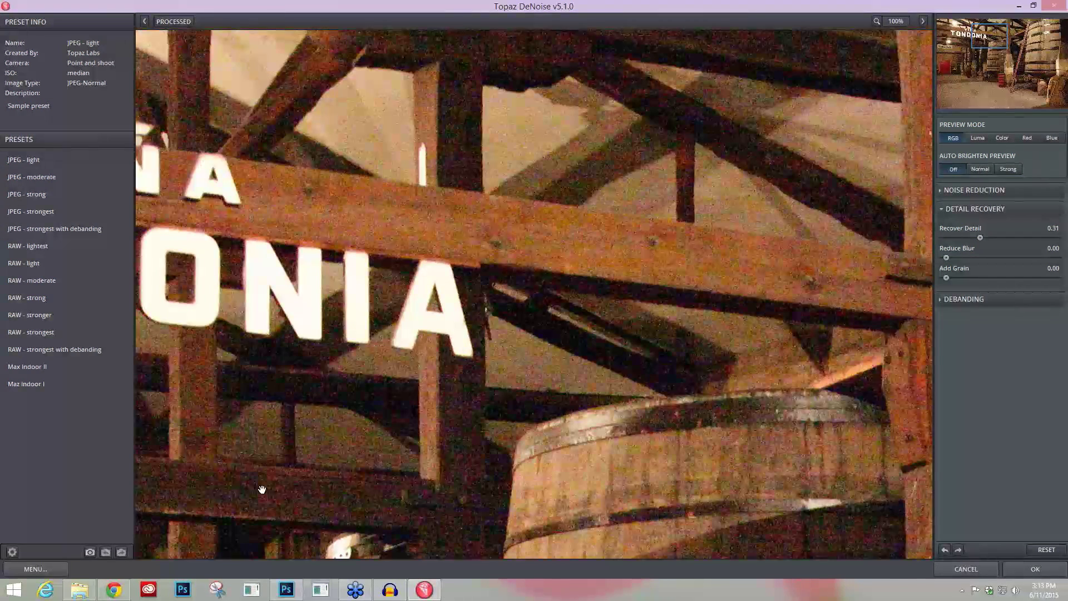
pyautogui.click(269, 502)
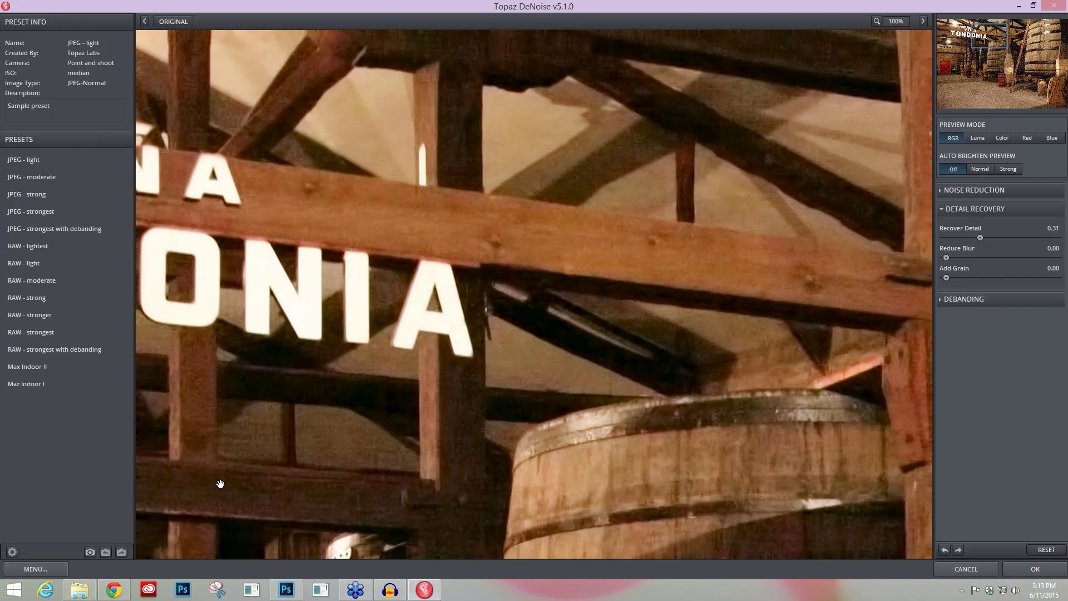
pyautogui.click(327, 429)
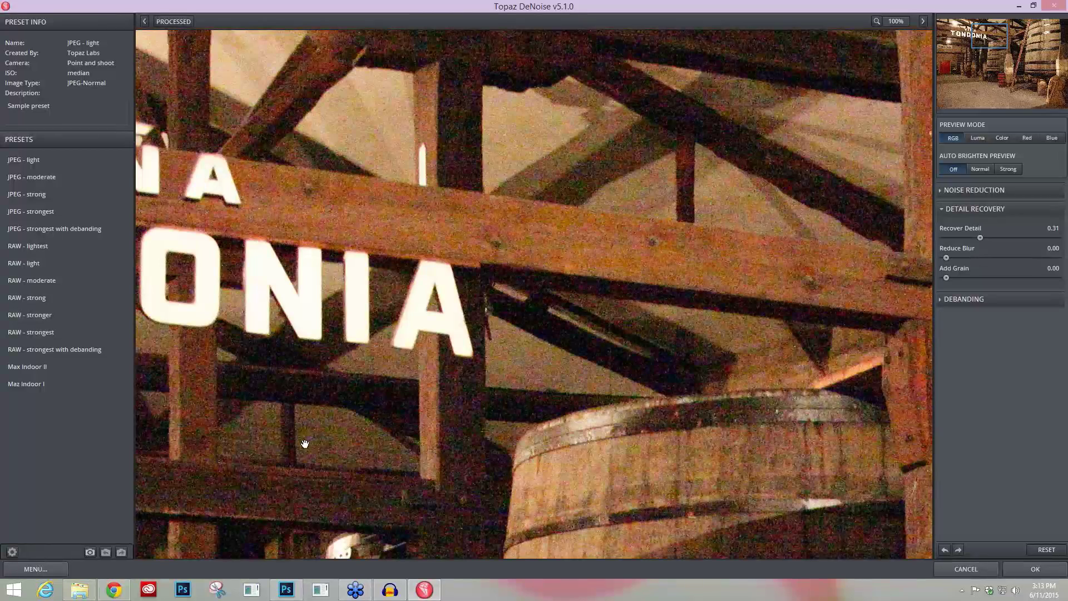
# - Compare with the original image and collapse the Detail Recovery section
pyautogui.click(398, 420)
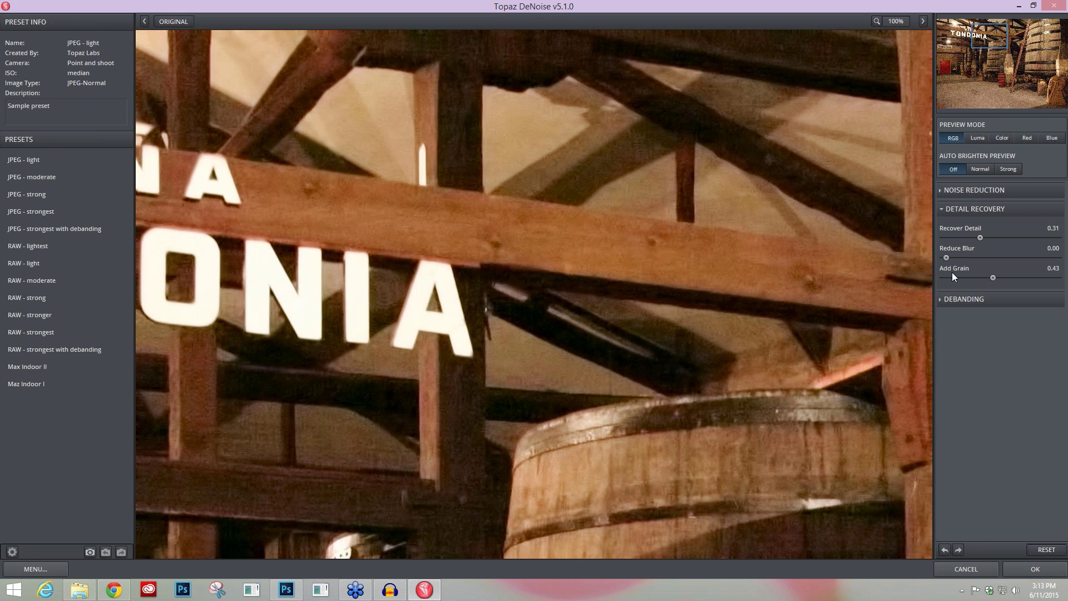
pyautogui.click(941, 208)
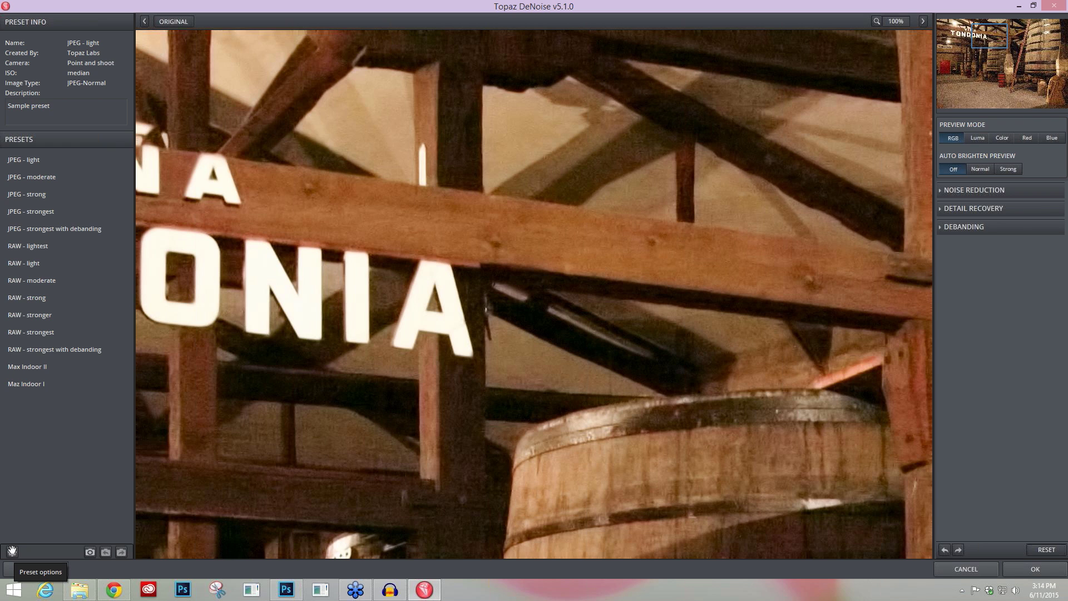
# - Start a new preset named 'Vina Tondonia' with the Absolute preset type
pyautogui.click(13, 551)
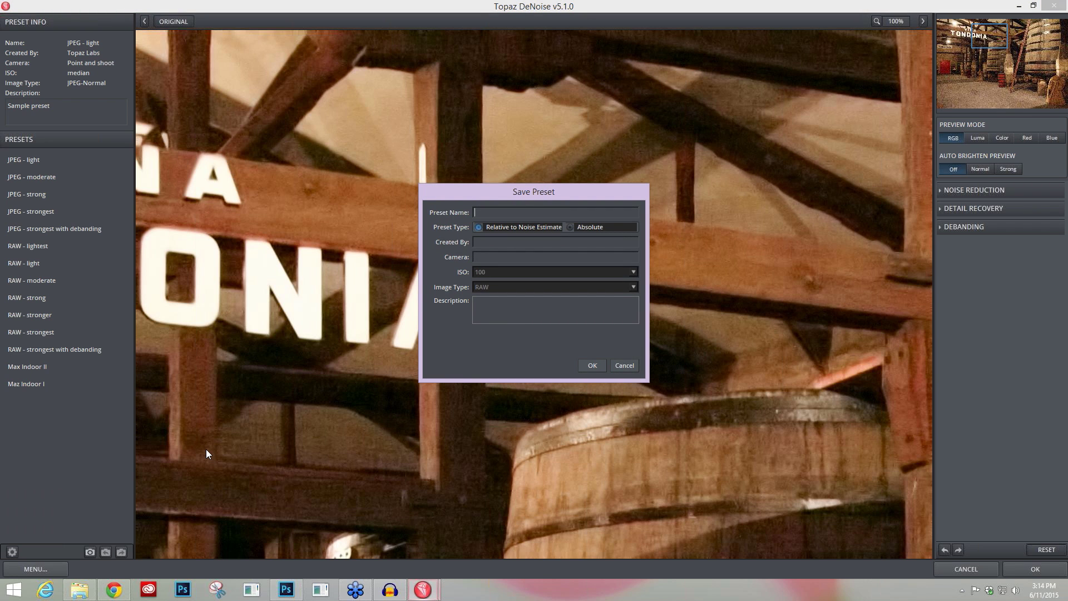
pyautogui.moveTo(524, 189); pyautogui.dragTo(516, 189)
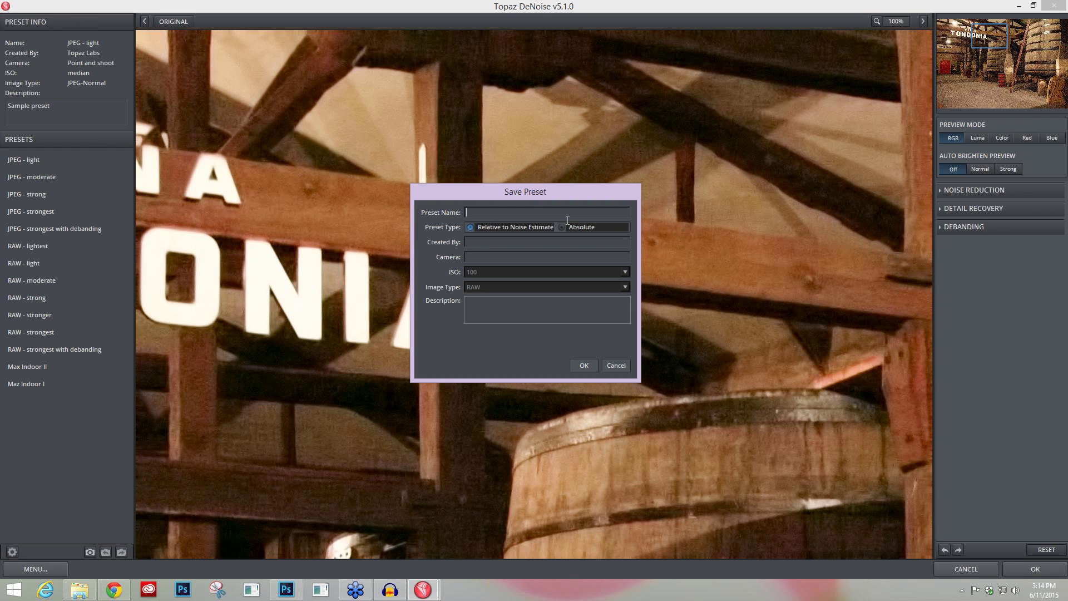
pyautogui.write('Vina Tondonia')
pyautogui.click(562, 227)
# - Fill in the creator's name and camera 'Canon 5D Mark II' for the preset
pyautogui.click(488, 243)
pyautogui.write('Nichole')
pyautogui.click(488, 259)
pyautogui.write('Canon 5D Mark')
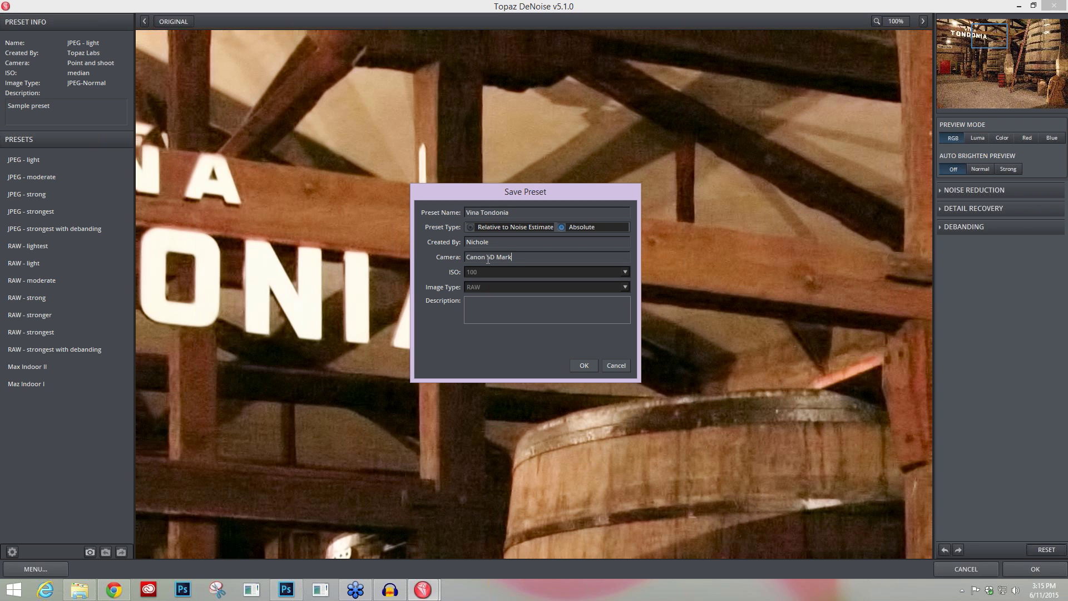
pyautogui.write(' II')
# - Set a custom ISO of 25600 and image type JPEG-High Quality, then save the preset
pyautogui.click(624, 273)
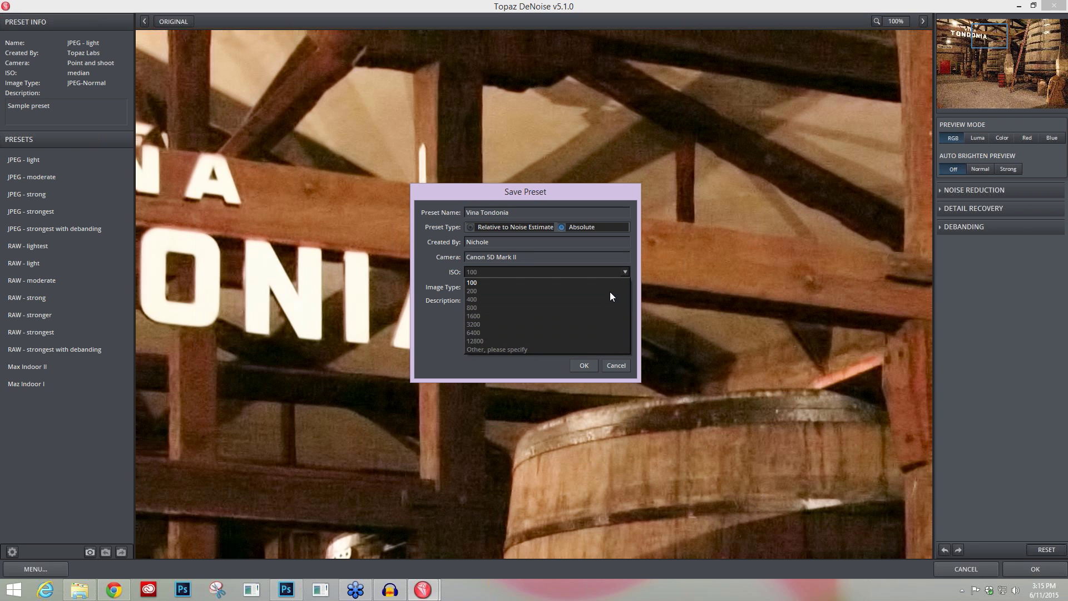
pyautogui.click(598, 348)
pyautogui.write('25600')
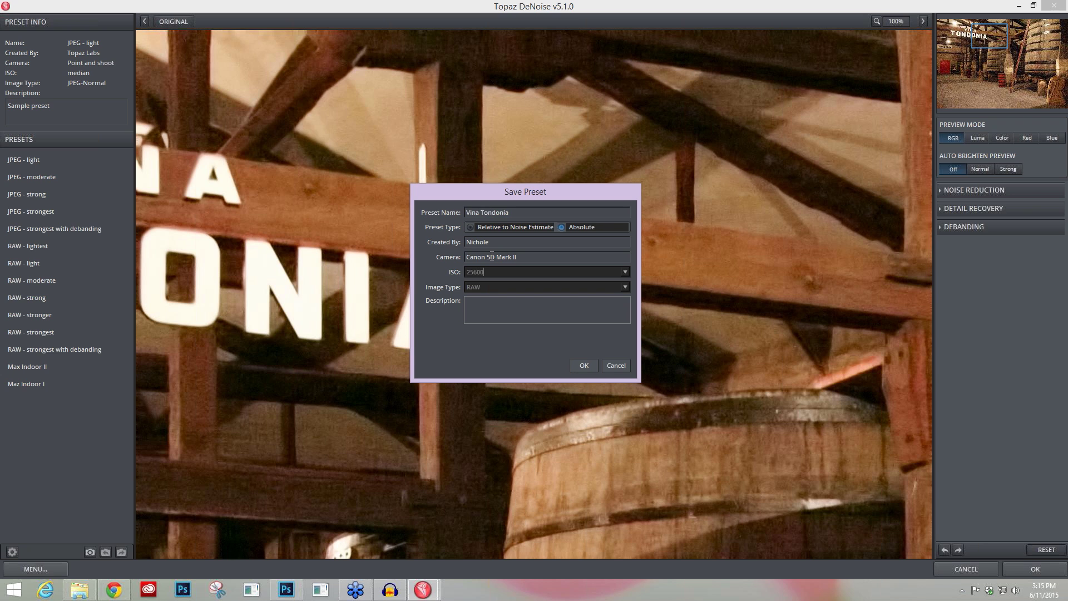
pyautogui.click(625, 286)
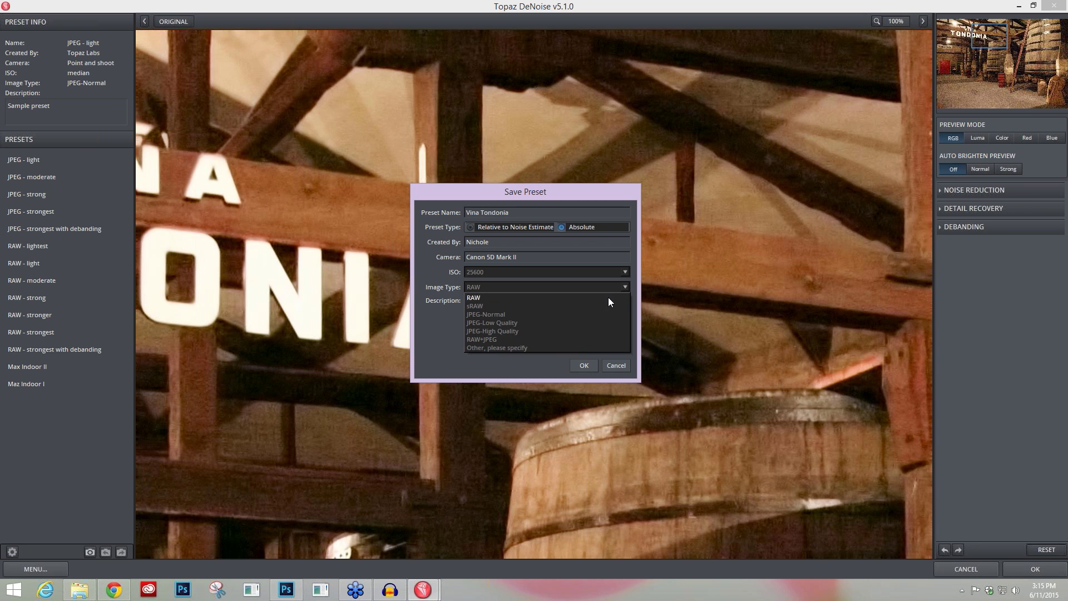
pyautogui.click(556, 331)
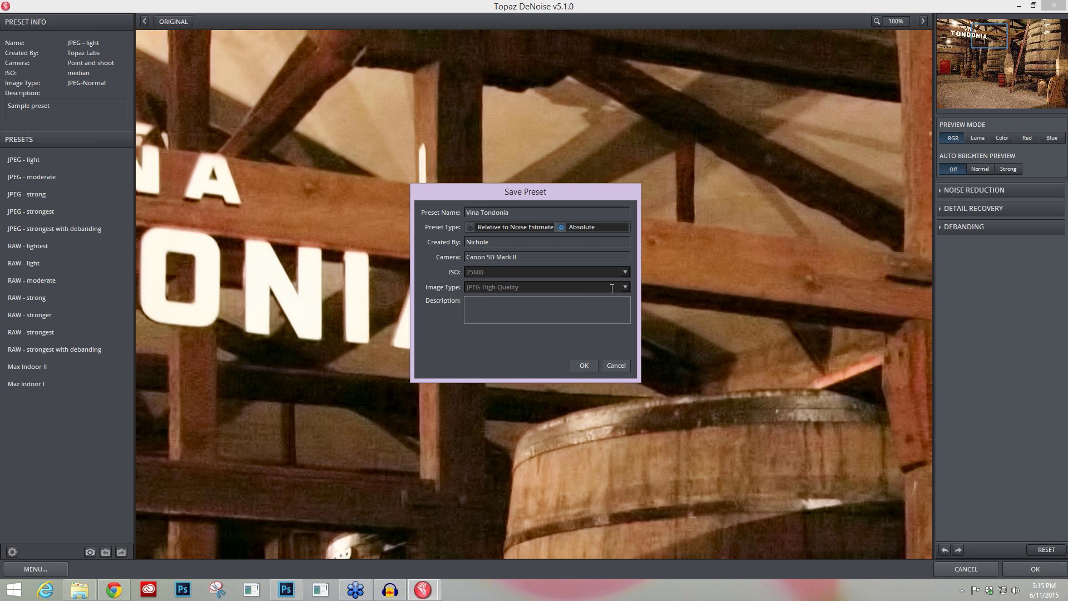
pyautogui.click(583, 365)
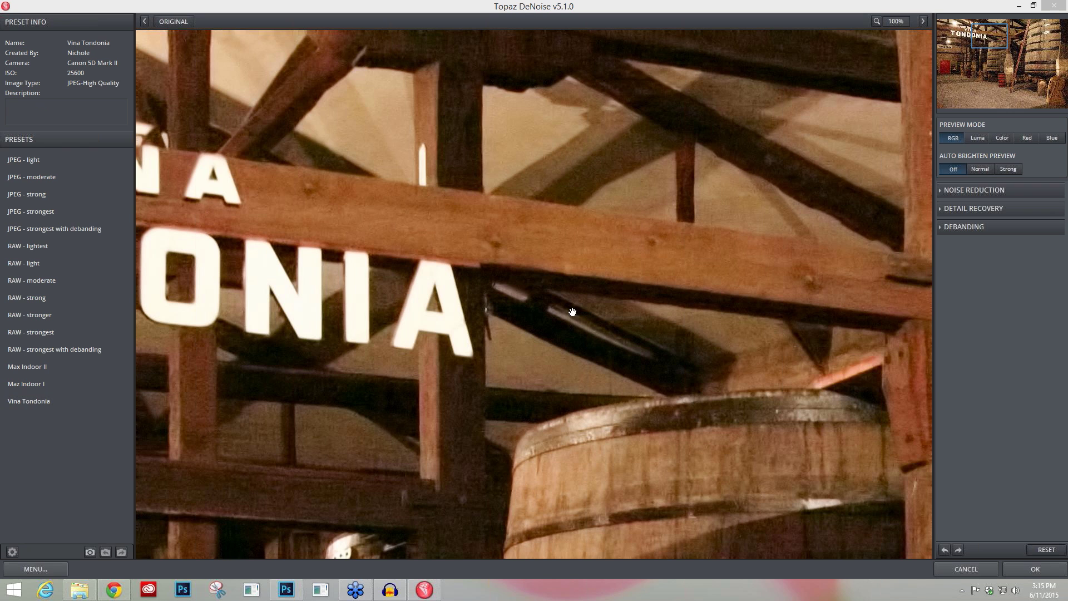
pyautogui.click(1037, 566)
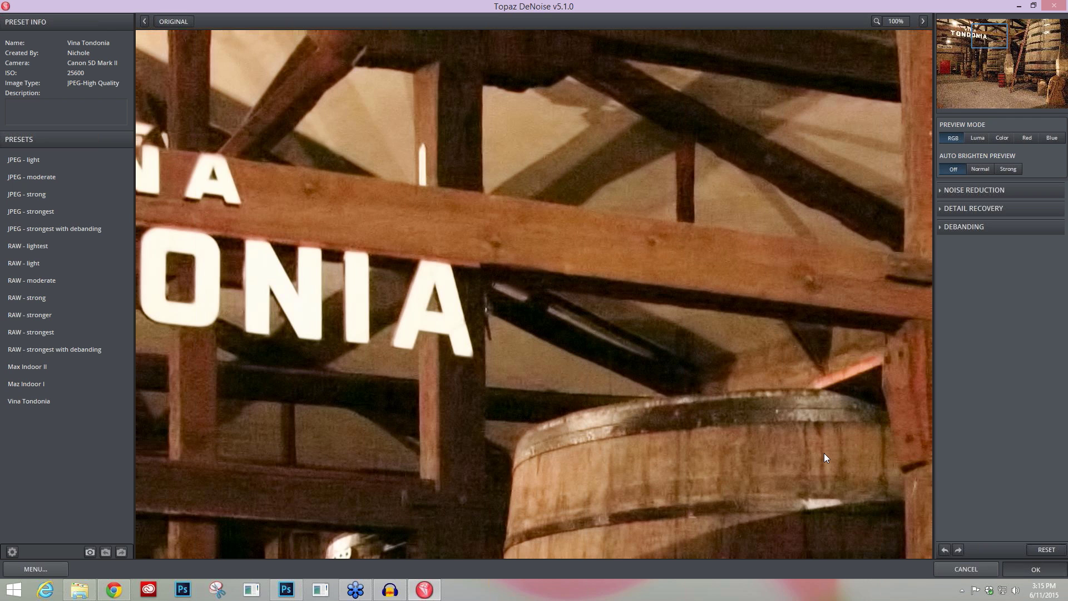
# - Apply the DeNoise result, zoom out to 33.3%, and toggle the Background copy layer to compare it with the original
pyautogui.press('Return')
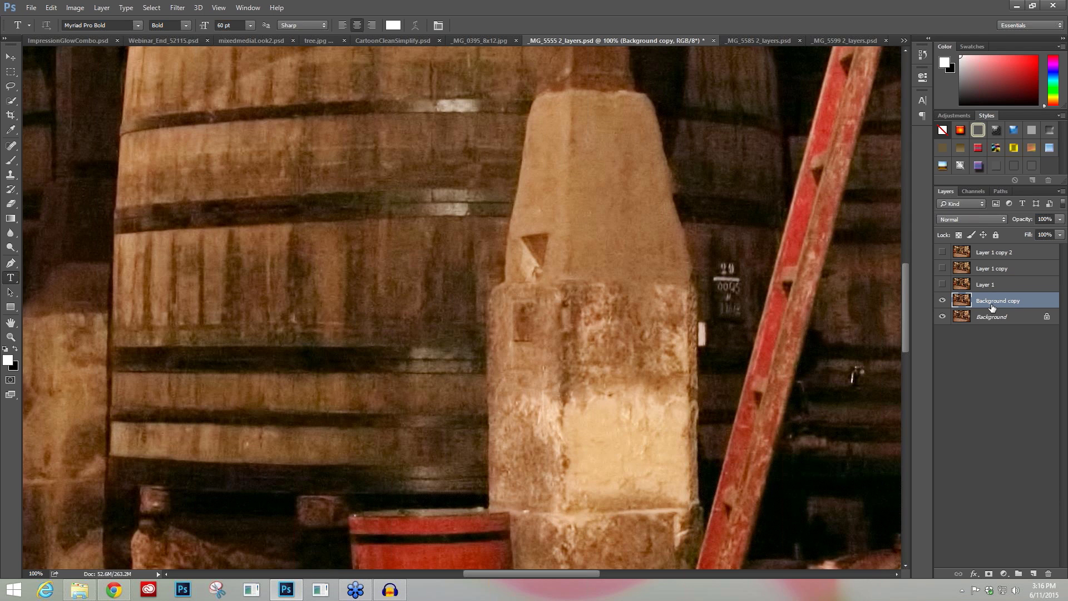
pyautogui.hotkey('ctrl', '-')
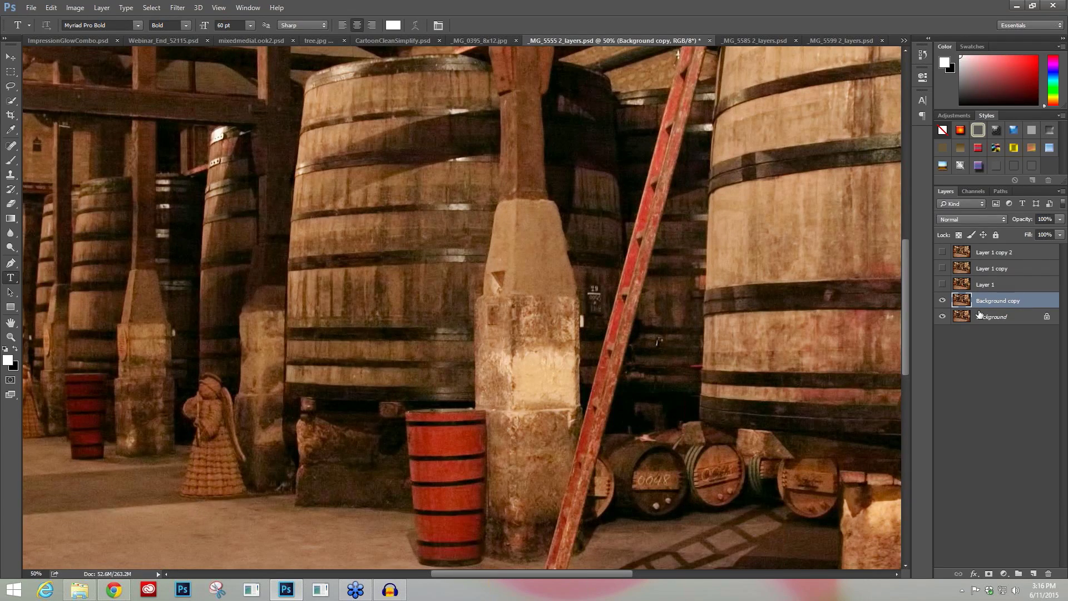
pyautogui.hotkey('ctrl', '-')
pyautogui.click(942, 300)
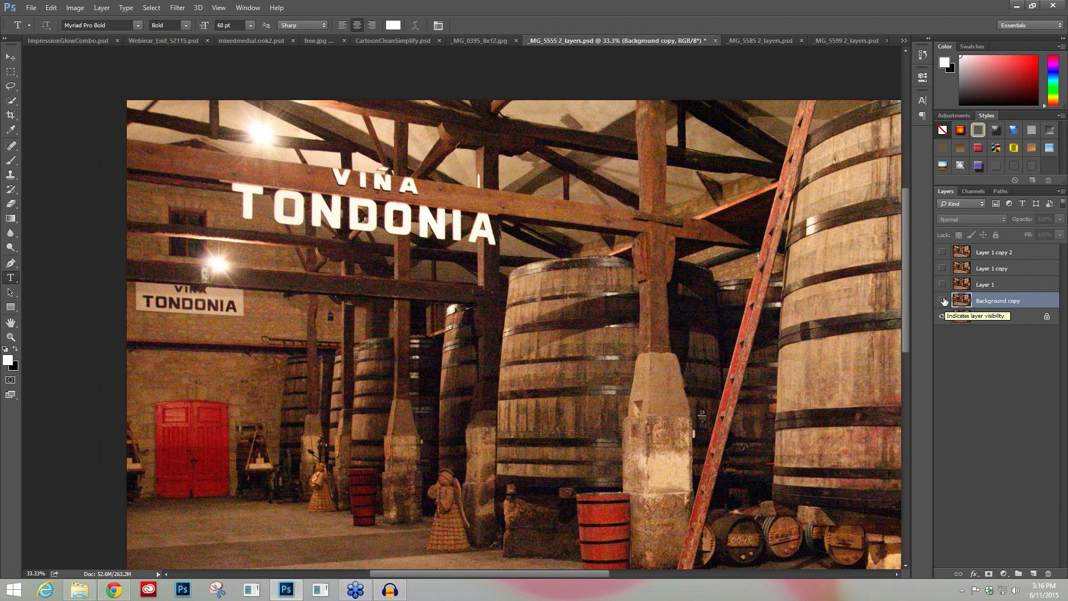
pyautogui.click(942, 300)
pyautogui.hotkey('ctrl', '+')
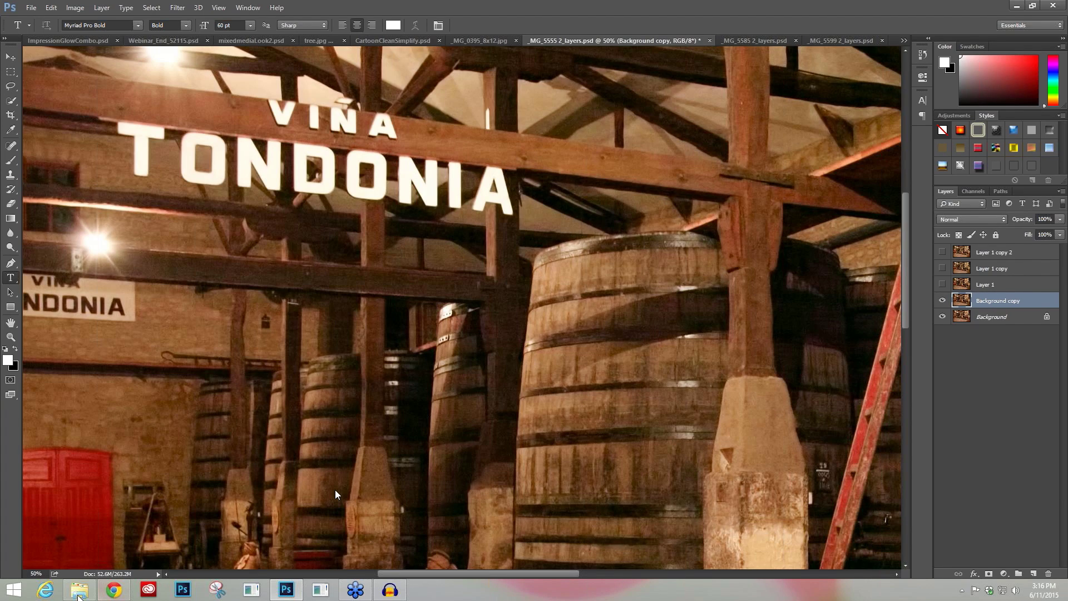